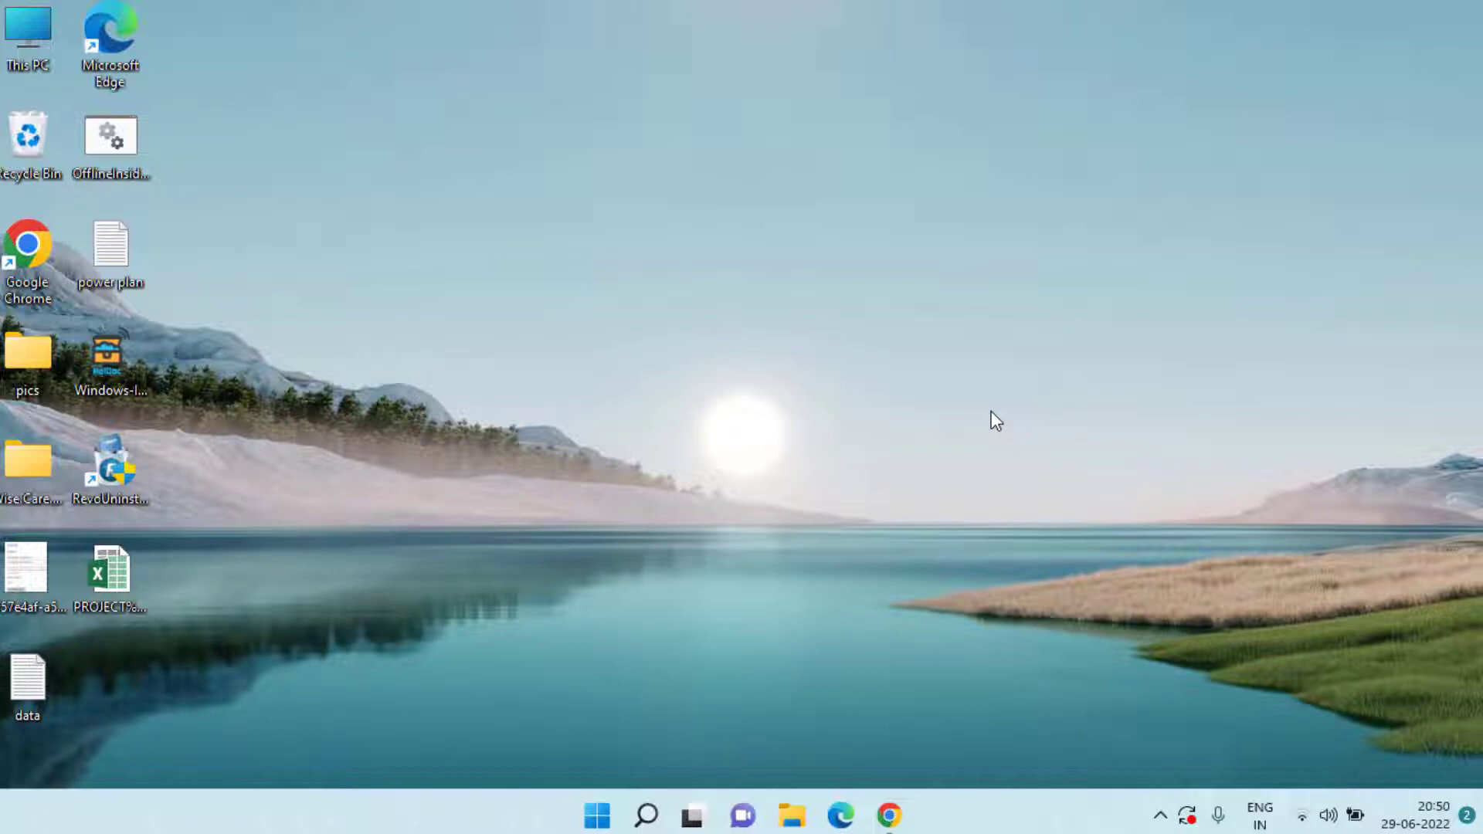
Step: Launch System Configuration by entering msconfig in the Run dialog
{"action": "key", "text": "super"}
{"action": "type", "text": "run"}
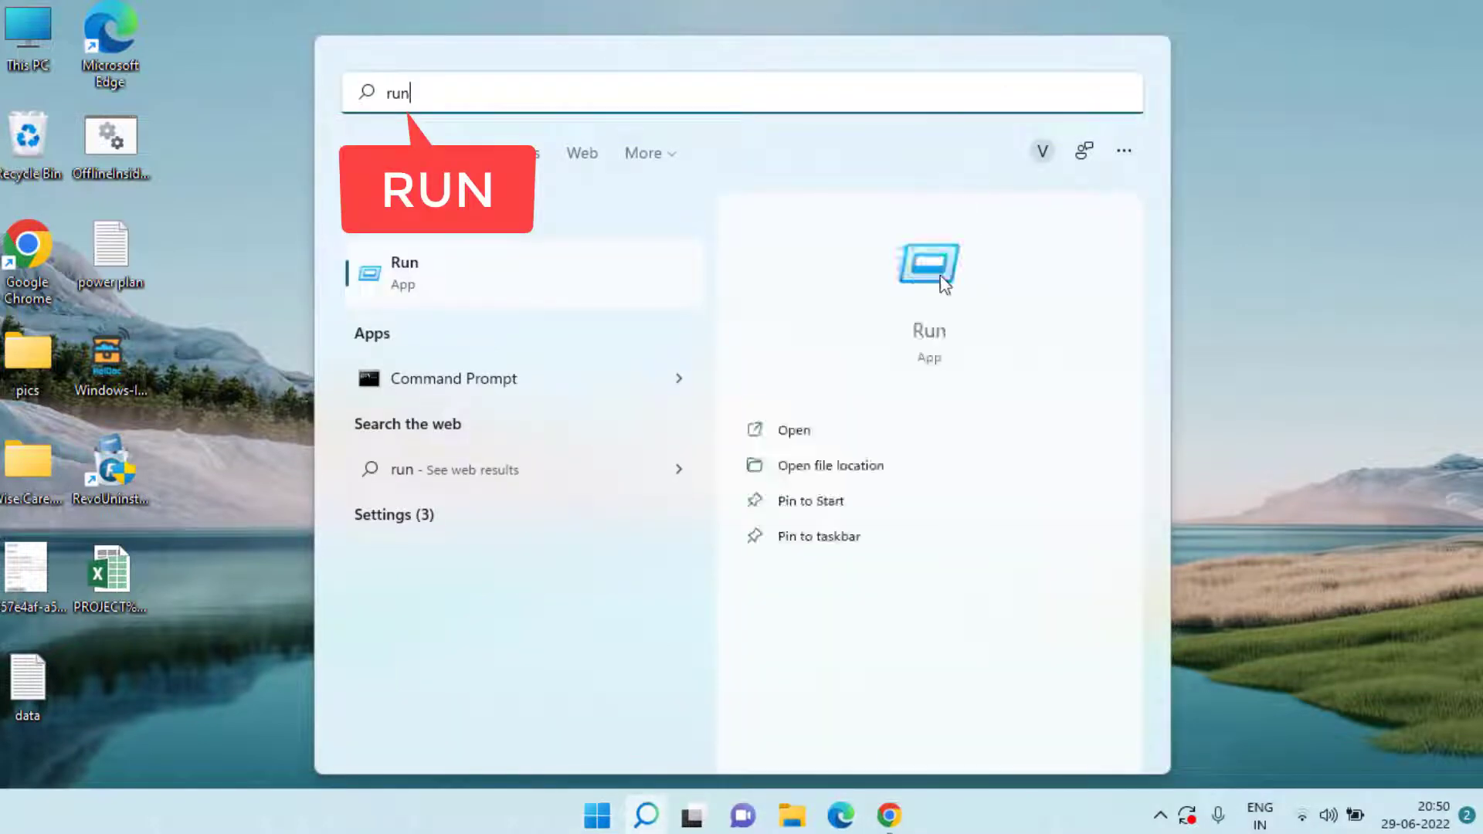
{"action": "key", "text": "Return"}
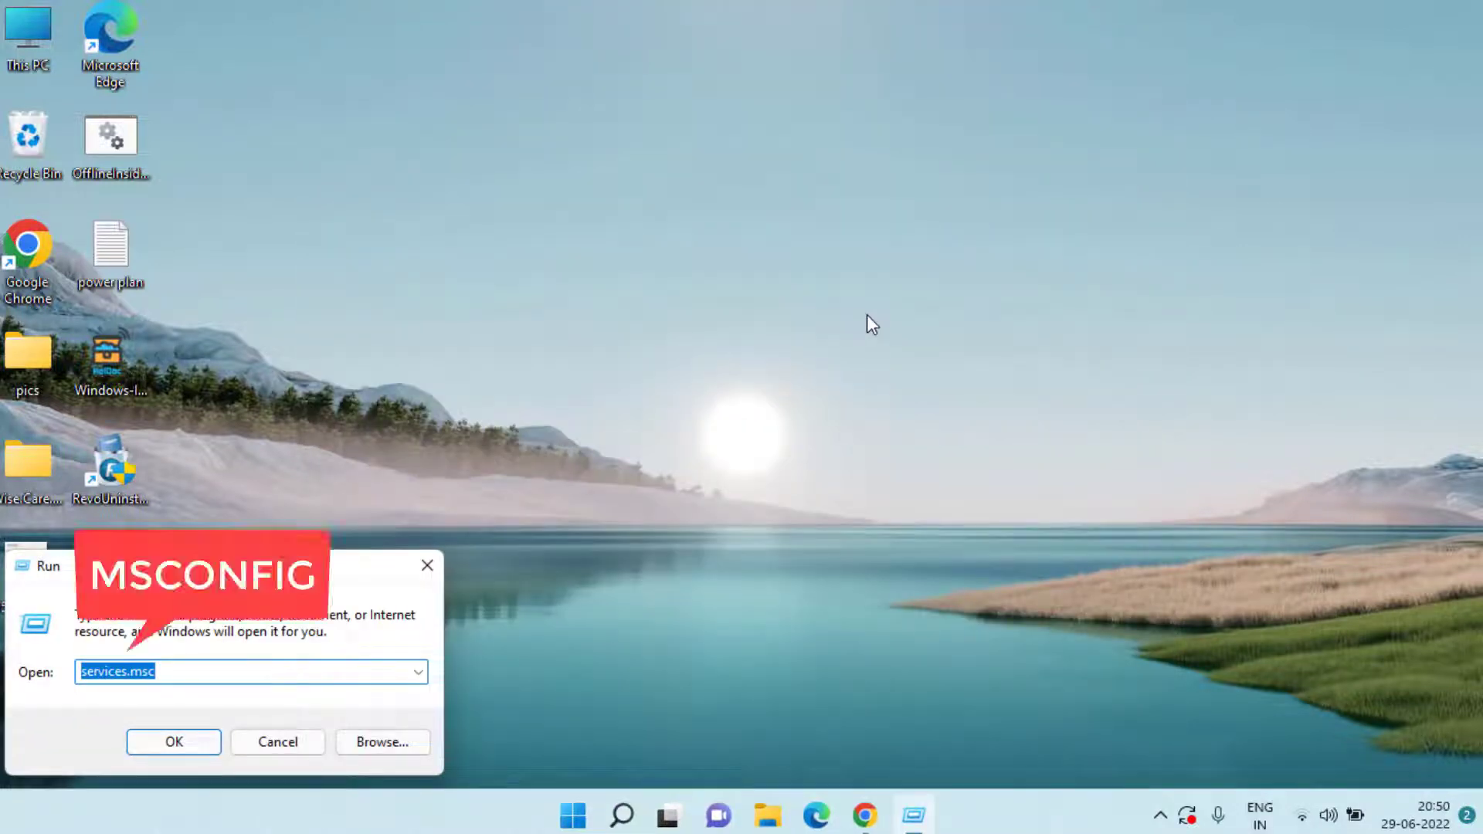
{"action": "type", "text": "msconfig"}
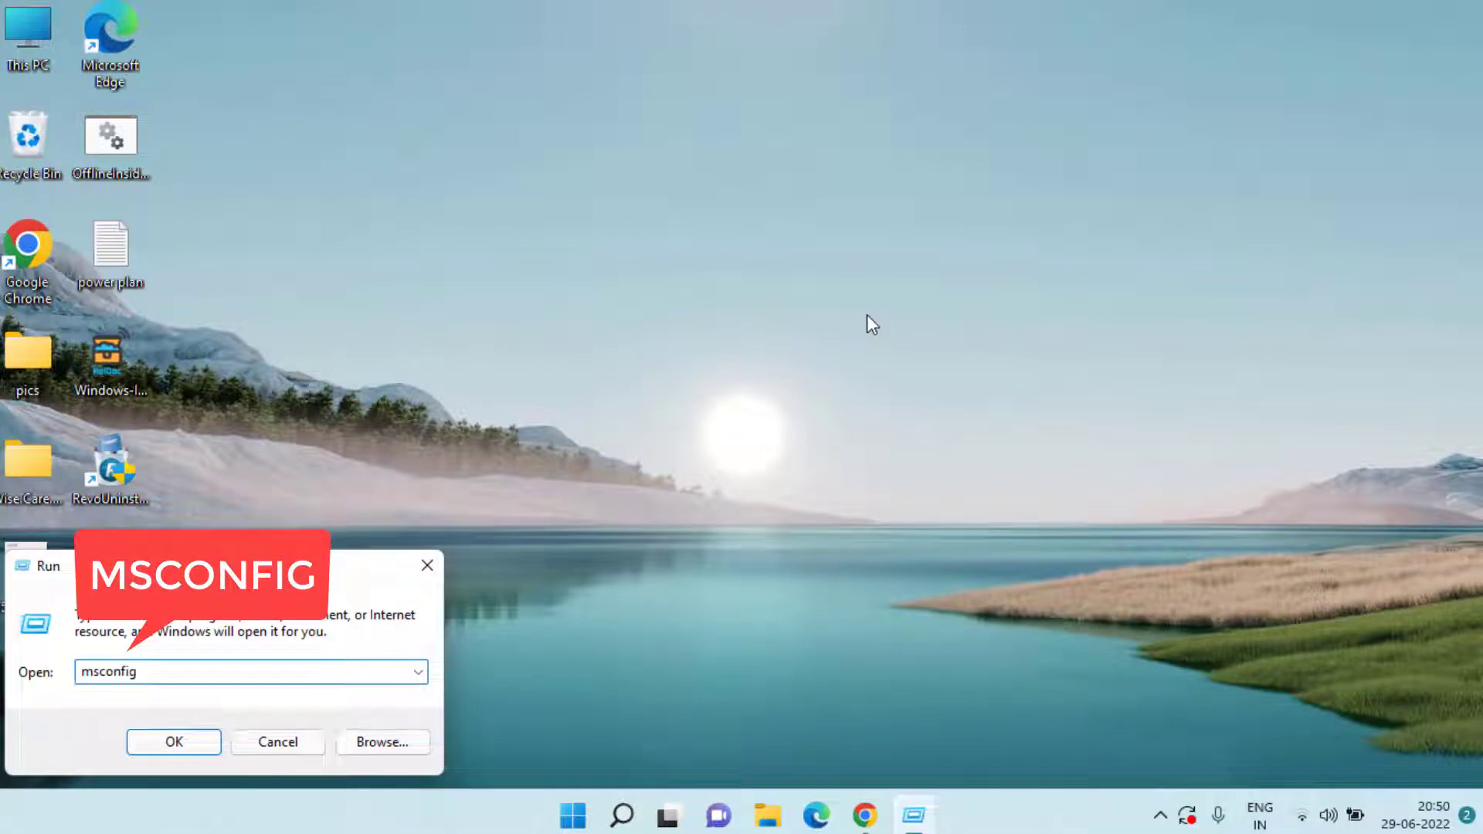
{"action": "key", "text": "Return"}
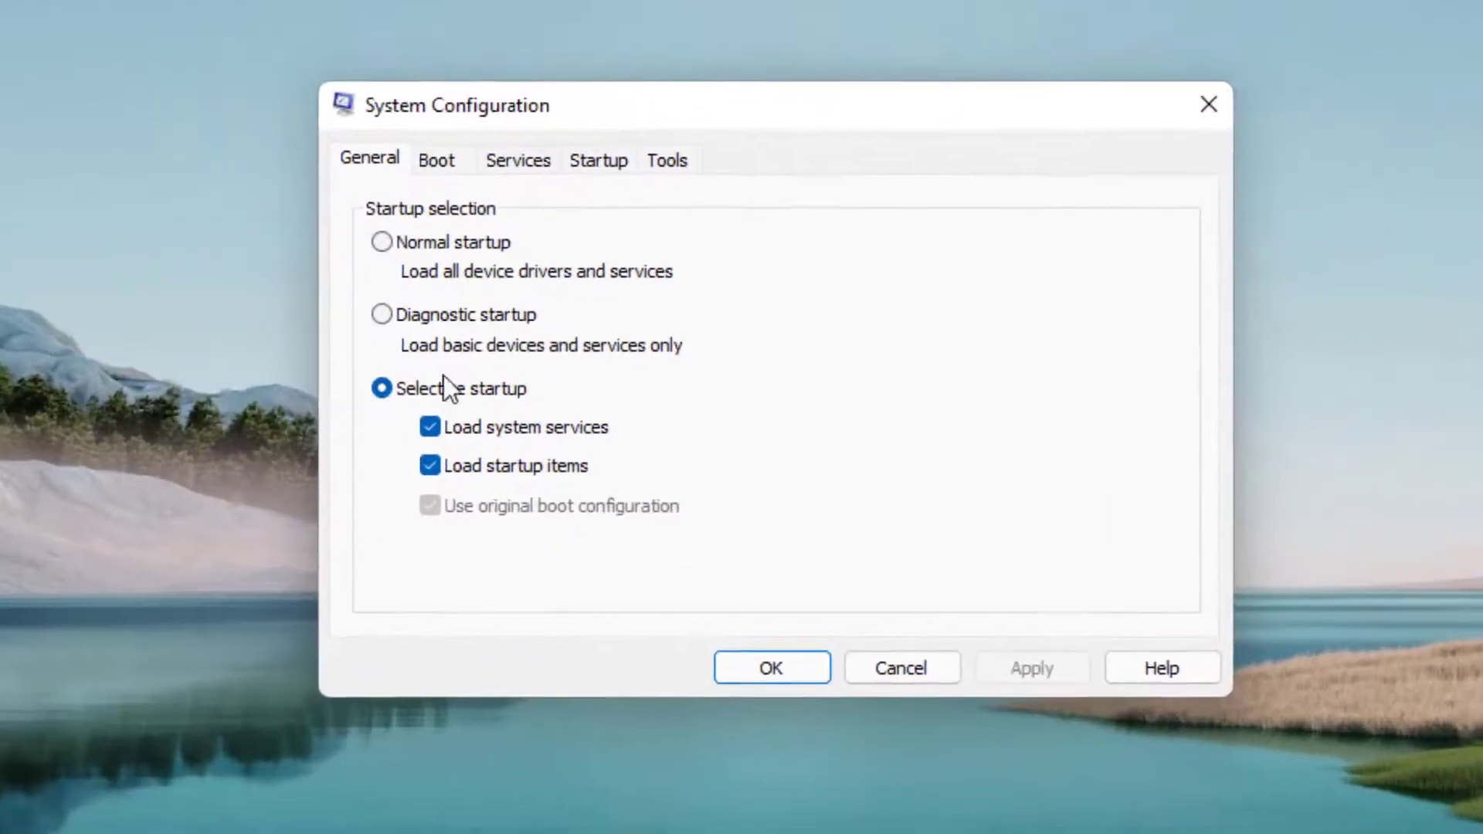
Step: Hide all Microsoft services, disable every remaining service, and close System Configuration
{"action": "left_click", "coordinate": [533, 161]}
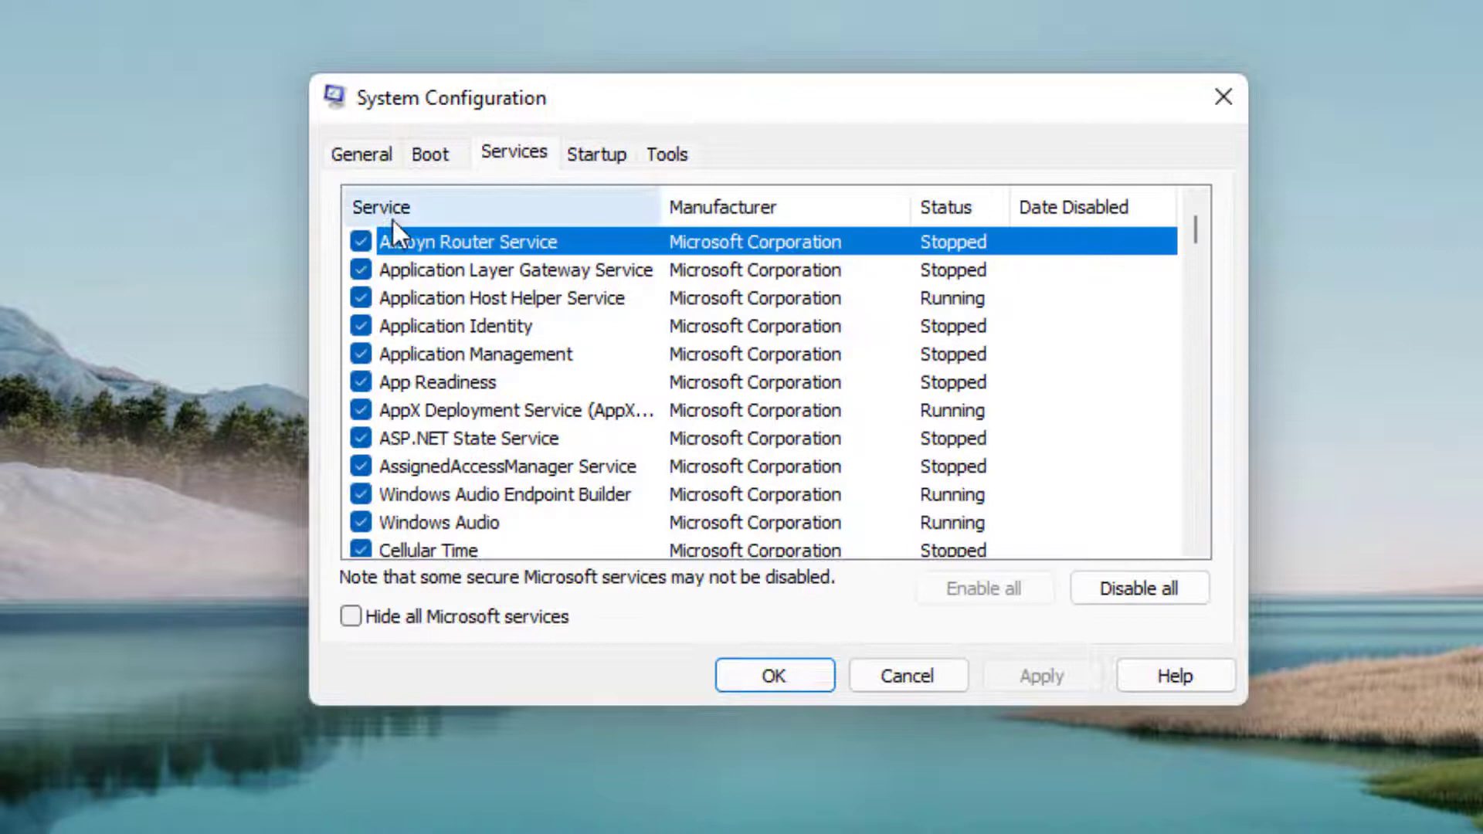
{"action": "left_click", "coordinate": [387, 618]}
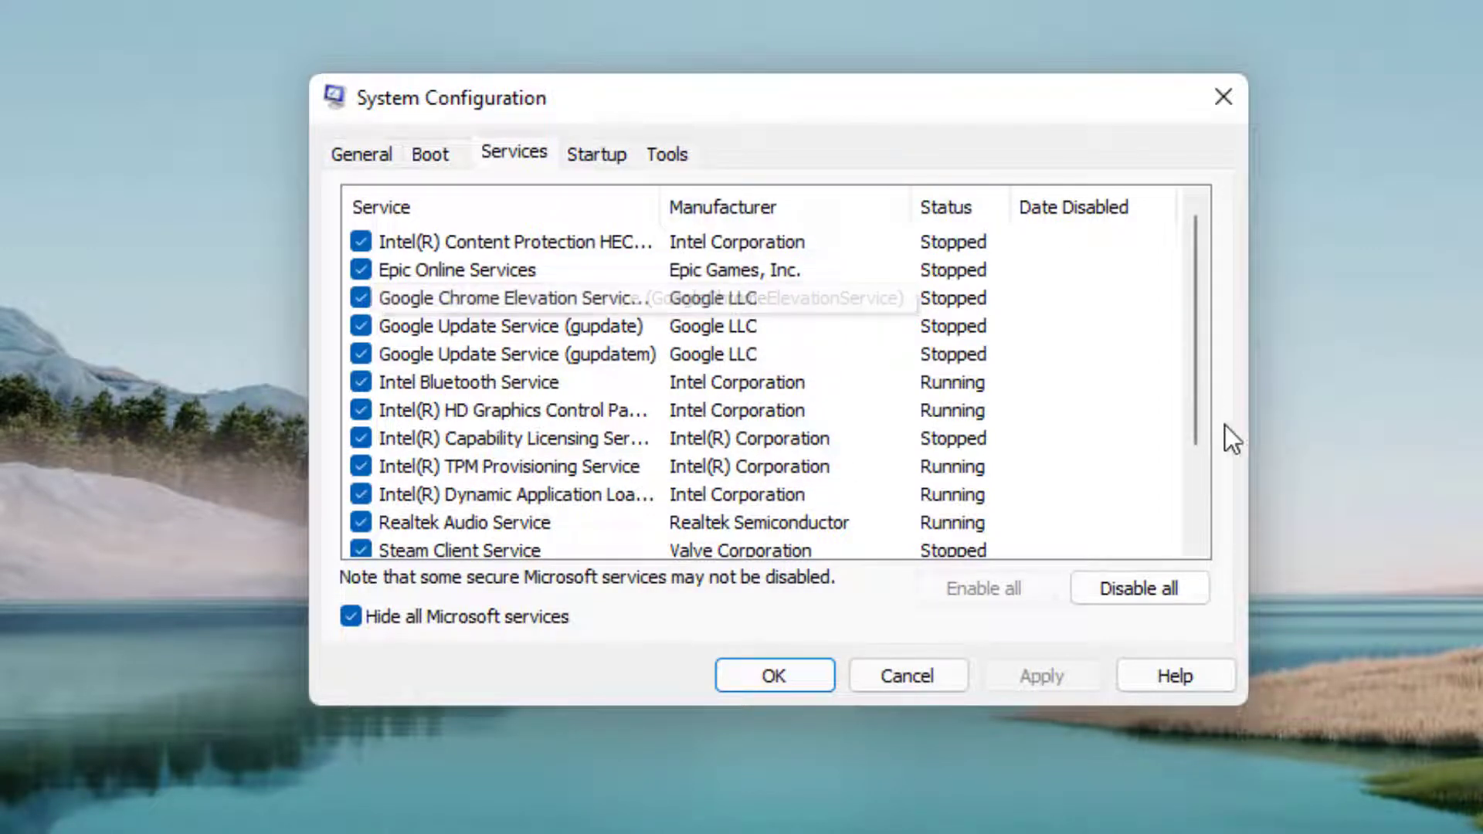
{"action": "left_click", "coordinate": [1148, 592]}
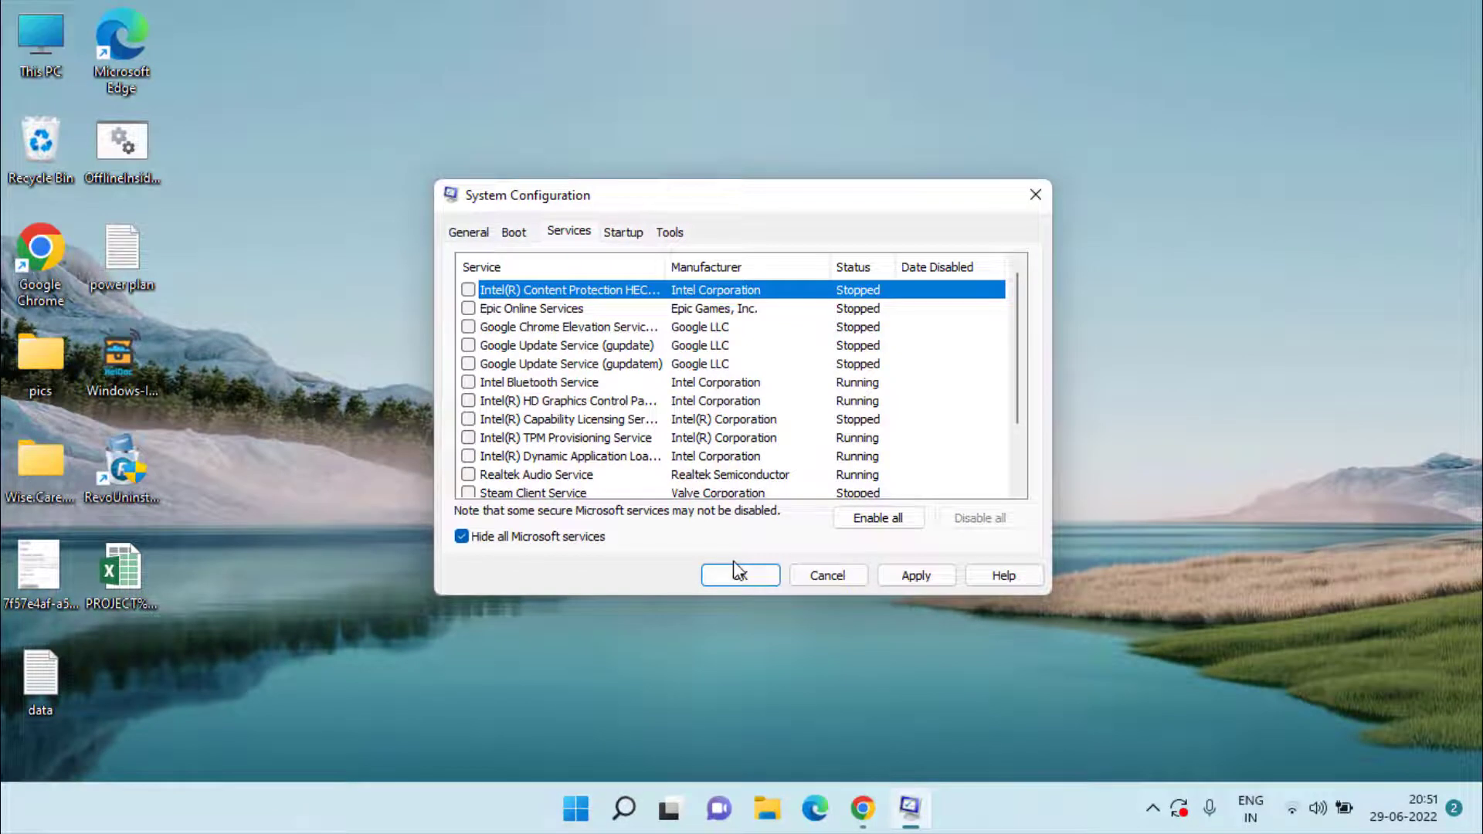
{"action": "left_click", "coordinate": [830, 576]}
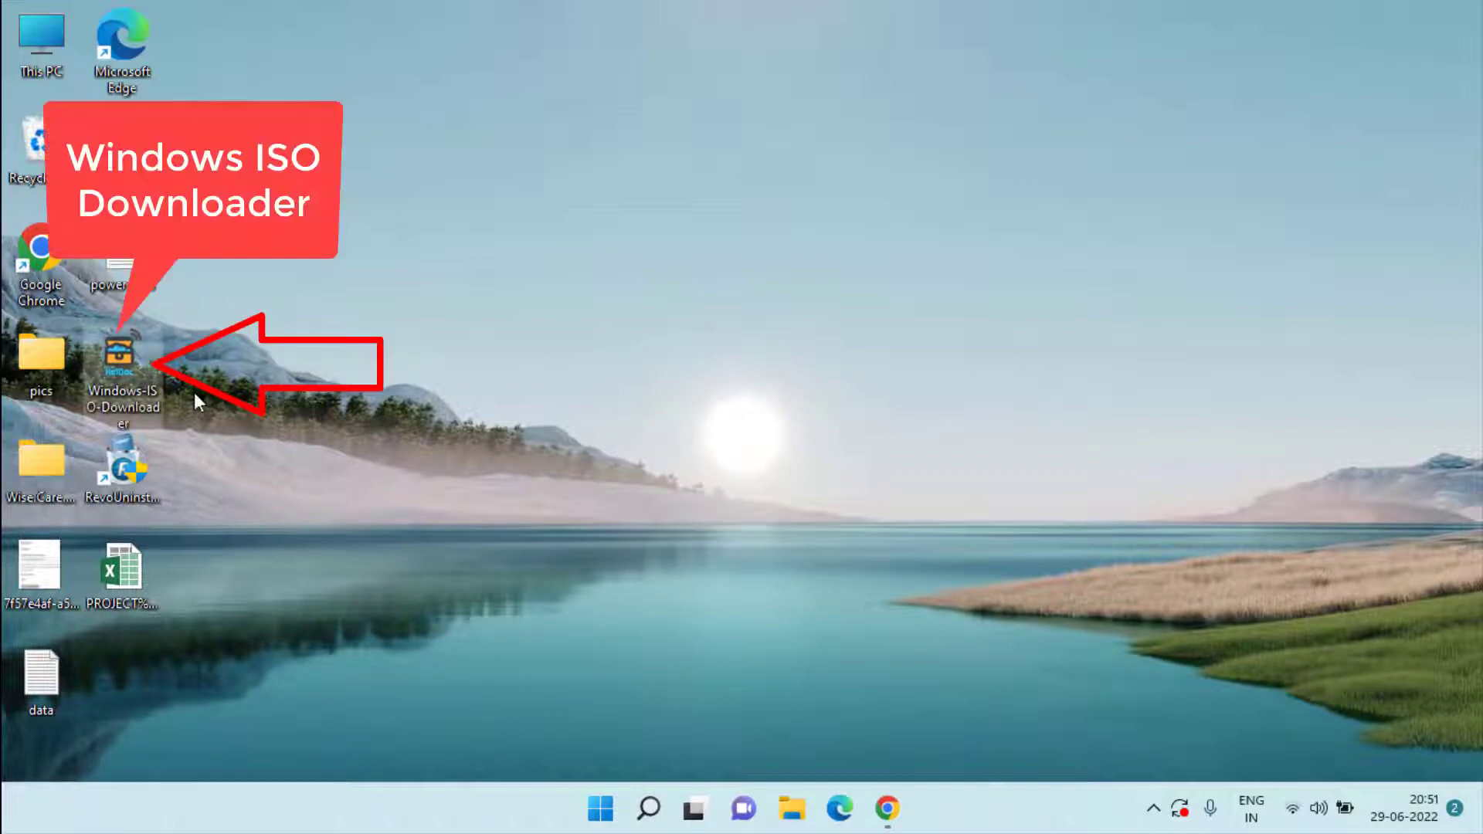
Step: Launch Windows ISO Downloader and confirm Windows 10 with the Windows 10 Home/Pro edition
{"action": "double_click", "coordinate": [152, 389]}
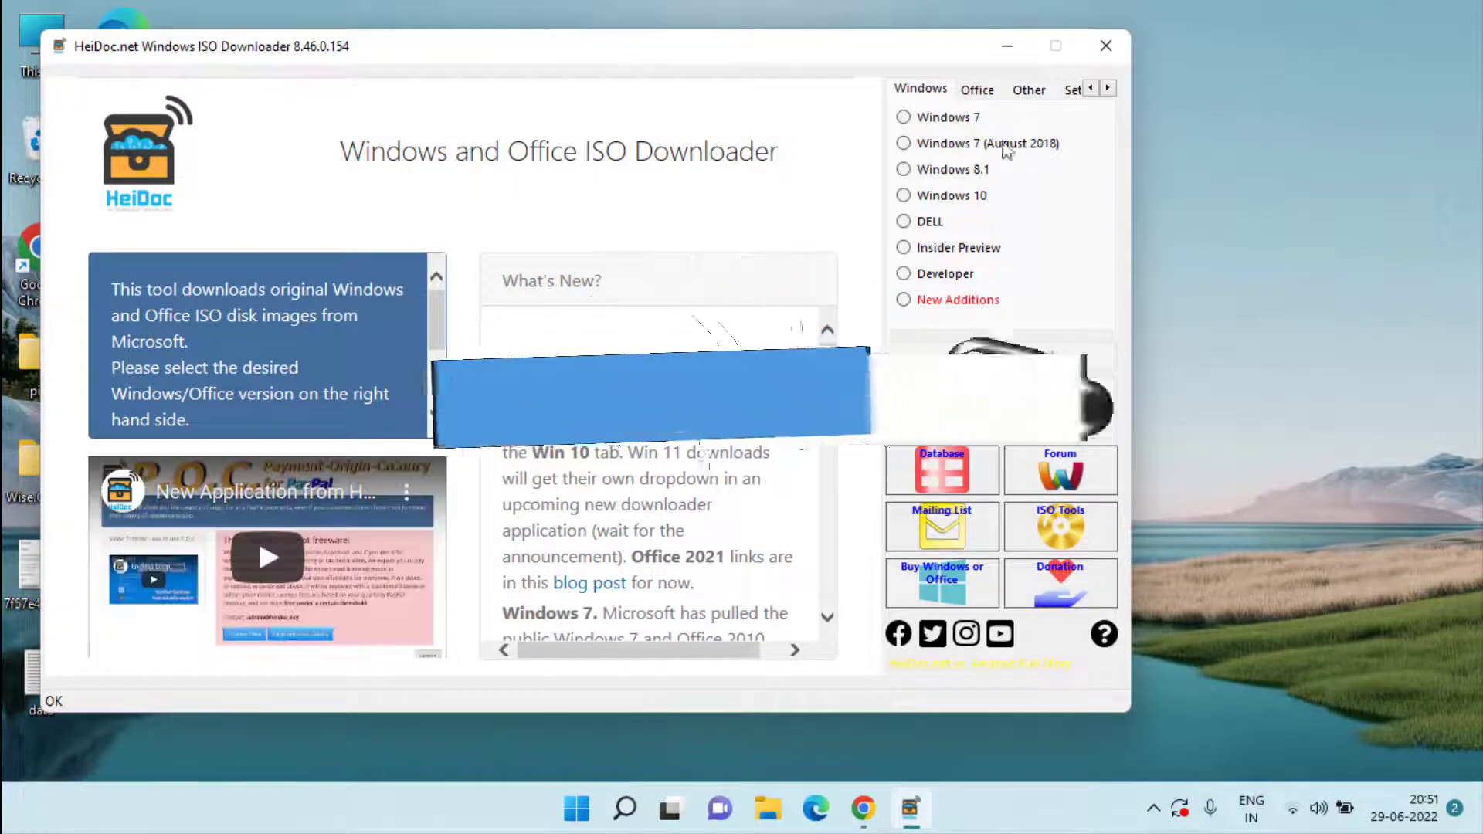
{"action": "left_click", "coordinate": [951, 199]}
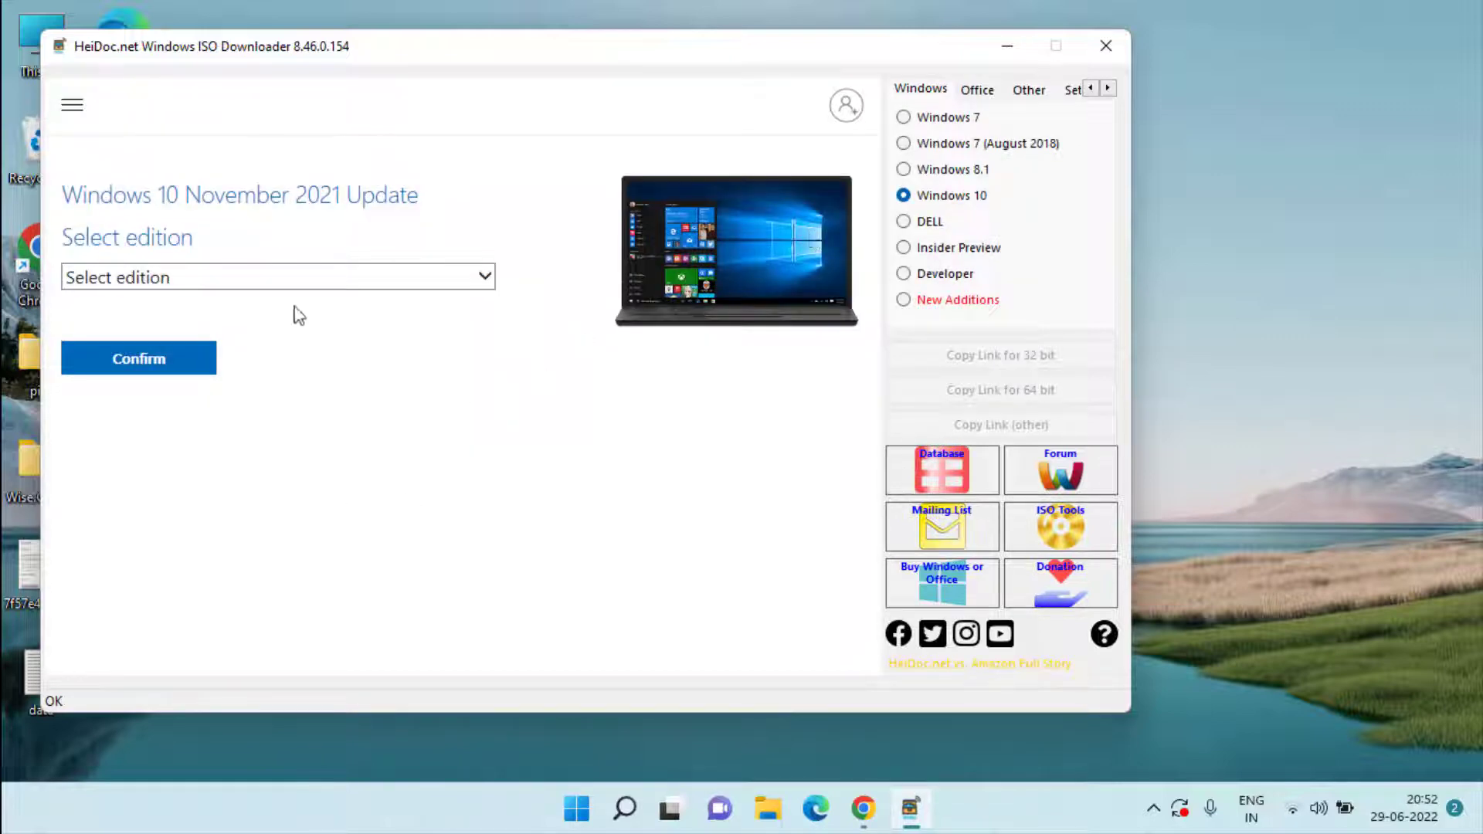
{"action": "left_click", "coordinate": [299, 289]}
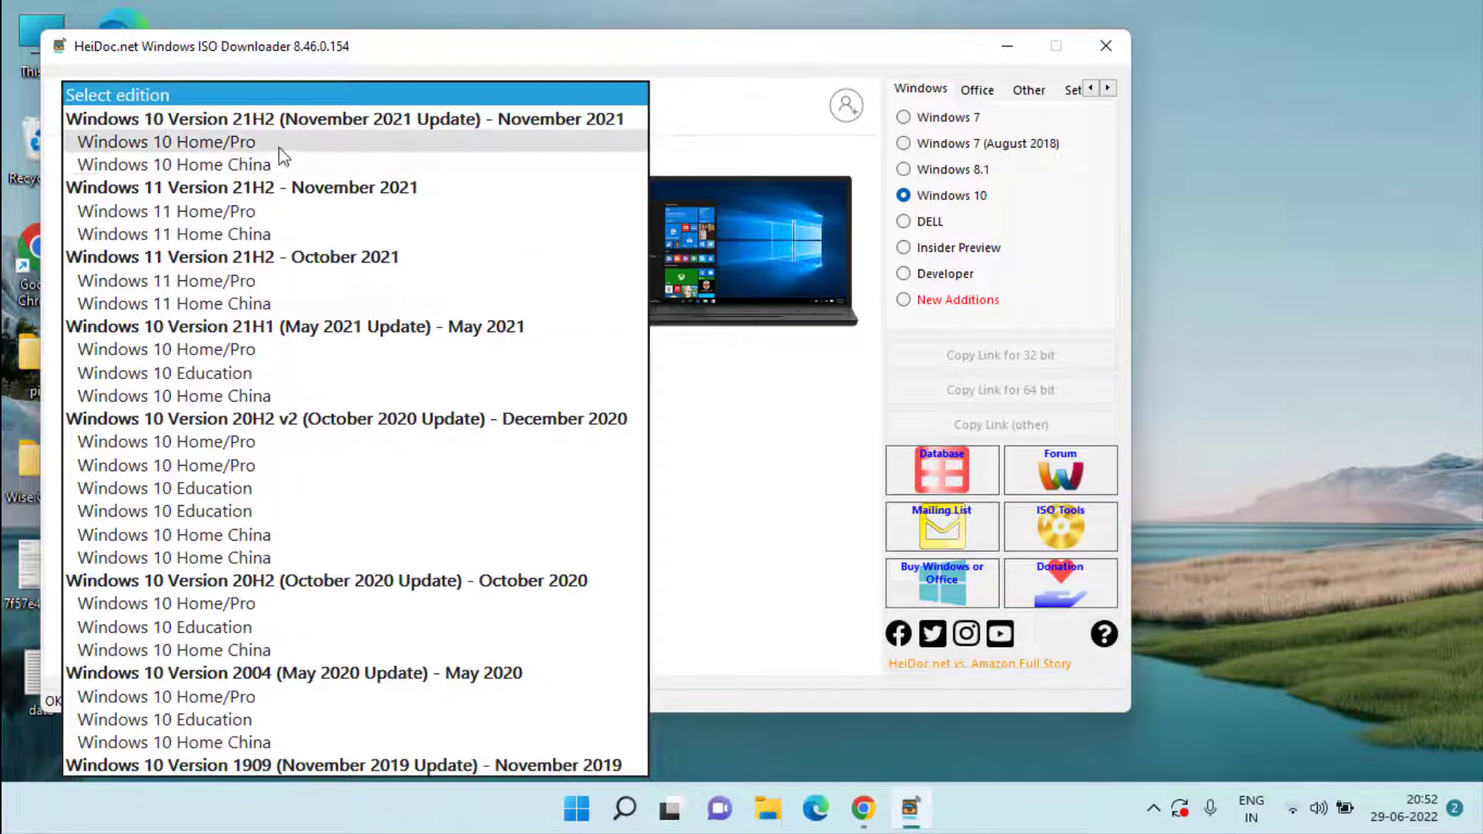
{"action": "left_click", "coordinate": [184, 145]}
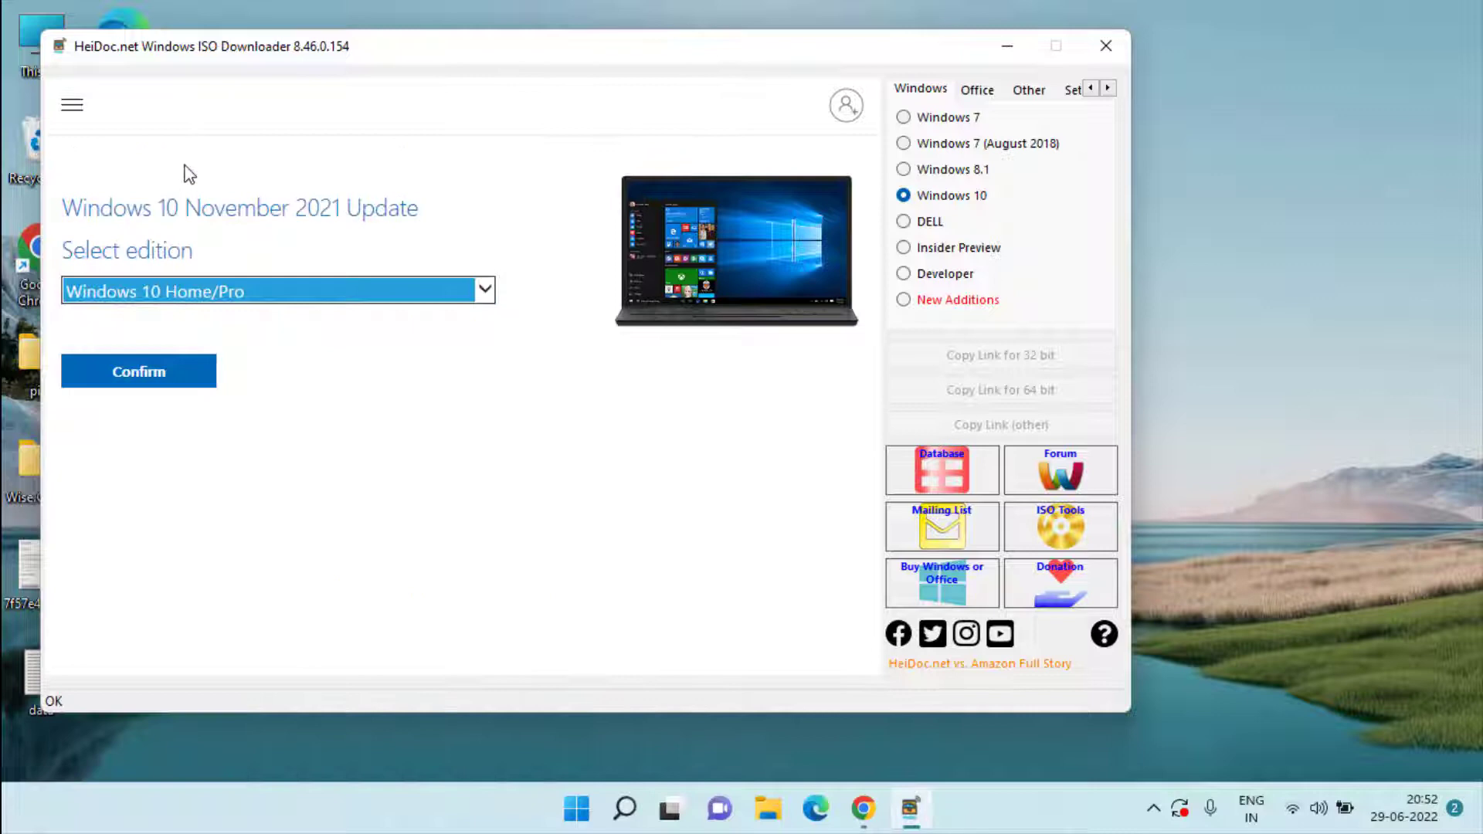
{"action": "left_click", "coordinate": [136, 365]}
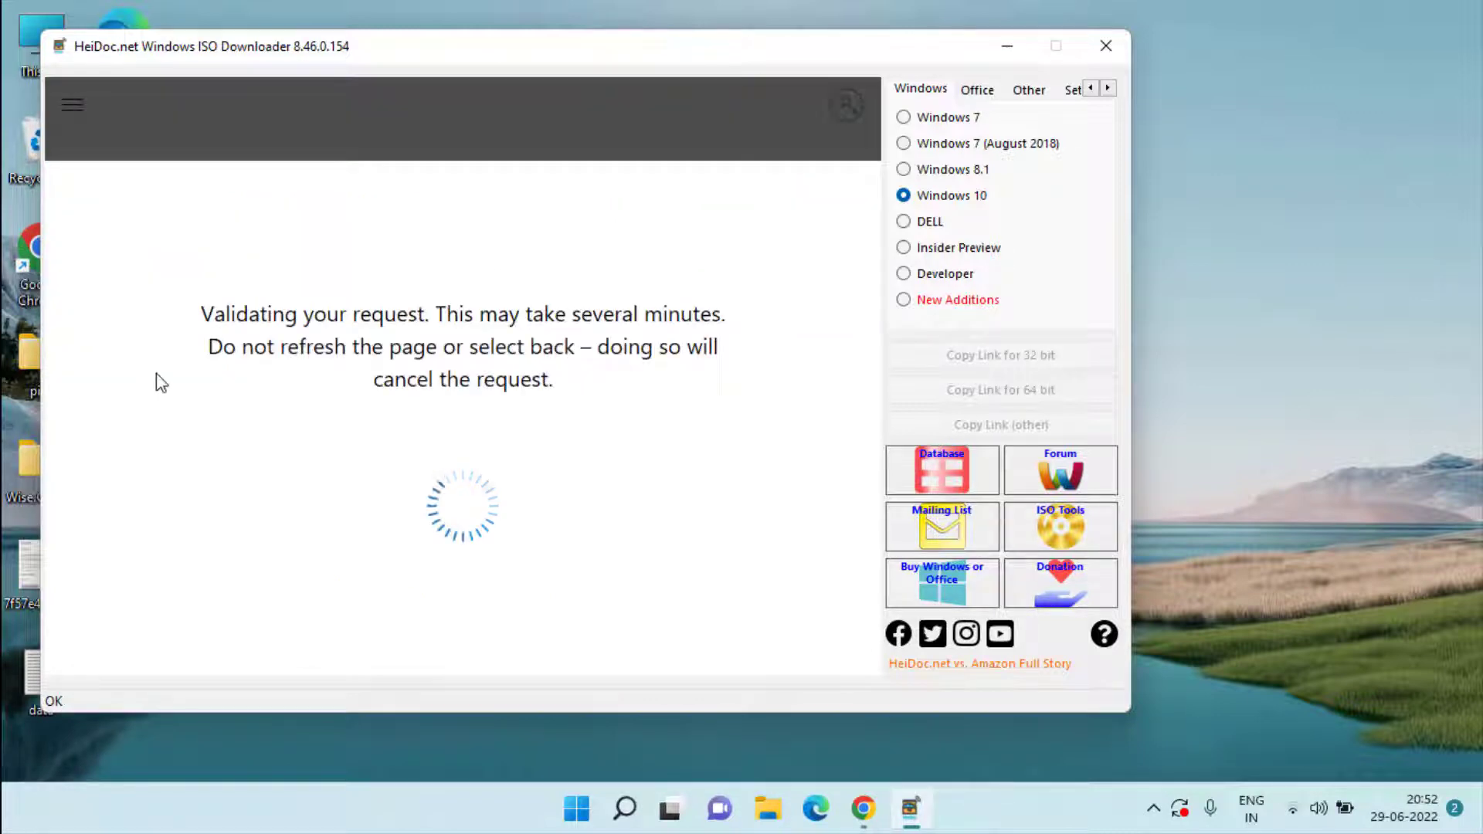
Step: Choose English (United States) as the product language and confirm it to get download links
{"action": "left_click", "coordinate": [292, 551]}
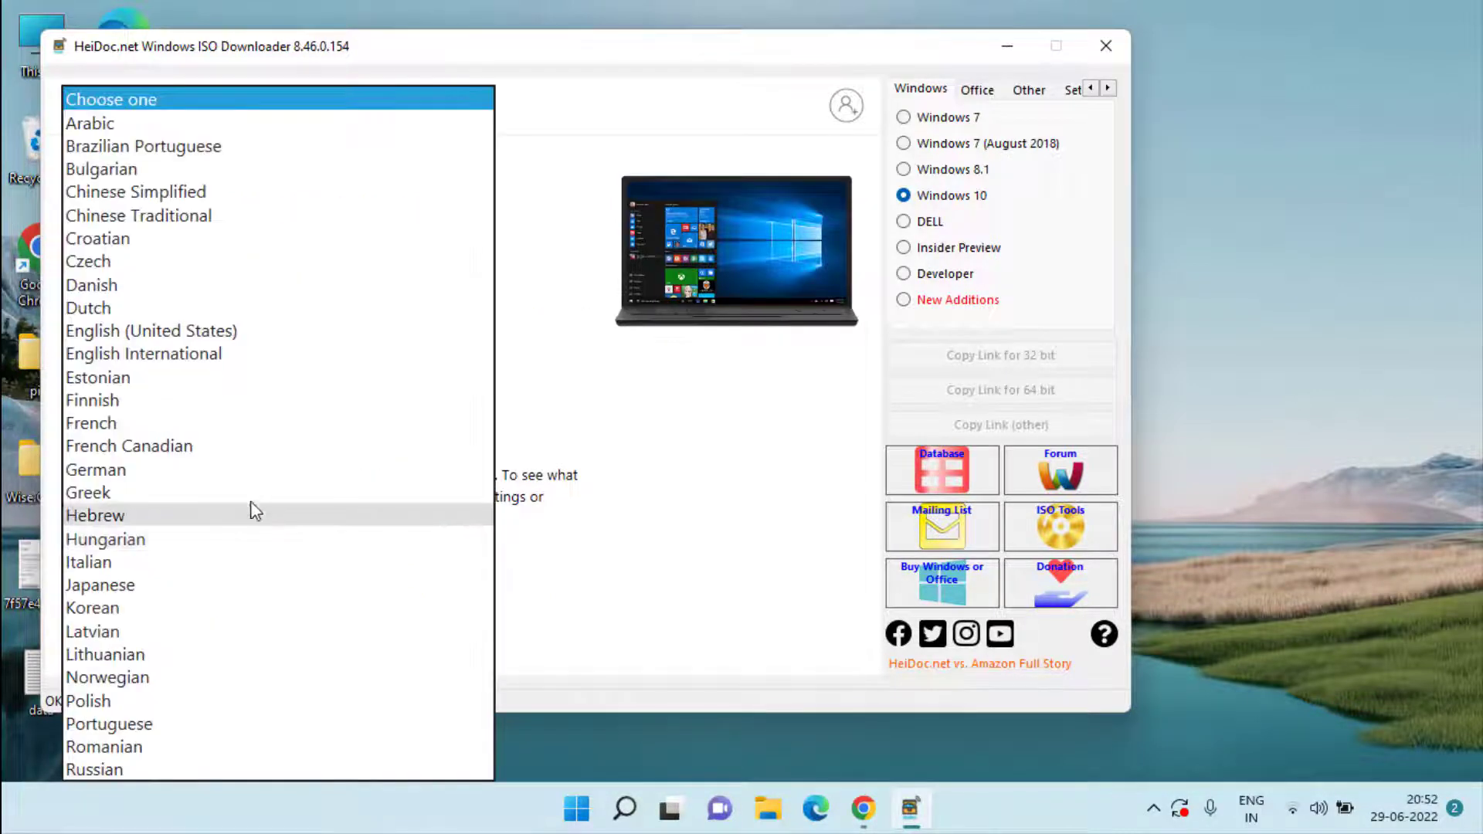
{"action": "left_click", "coordinate": [197, 331]}
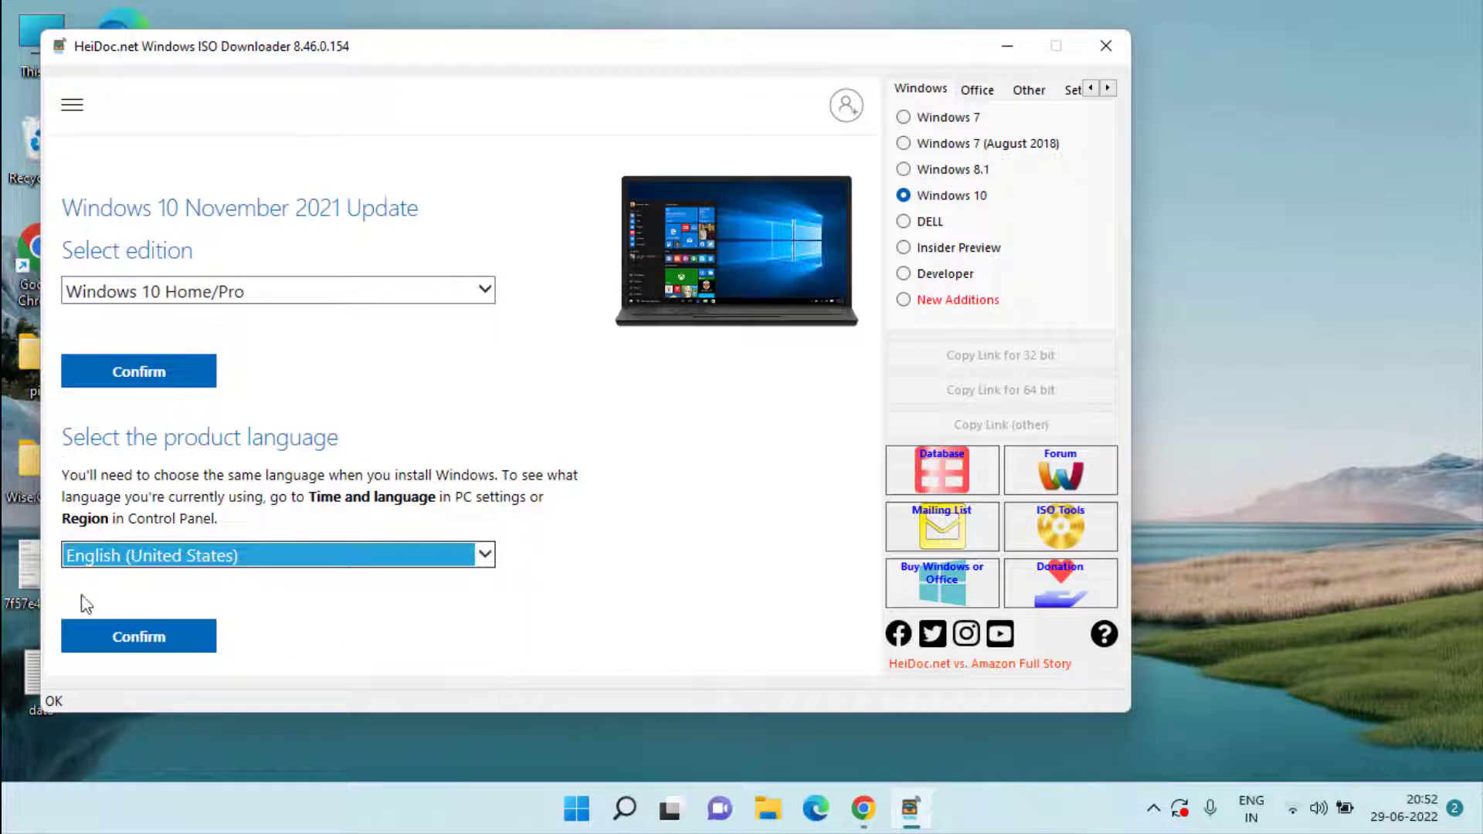
{"action": "left_click", "coordinate": [149, 635]}
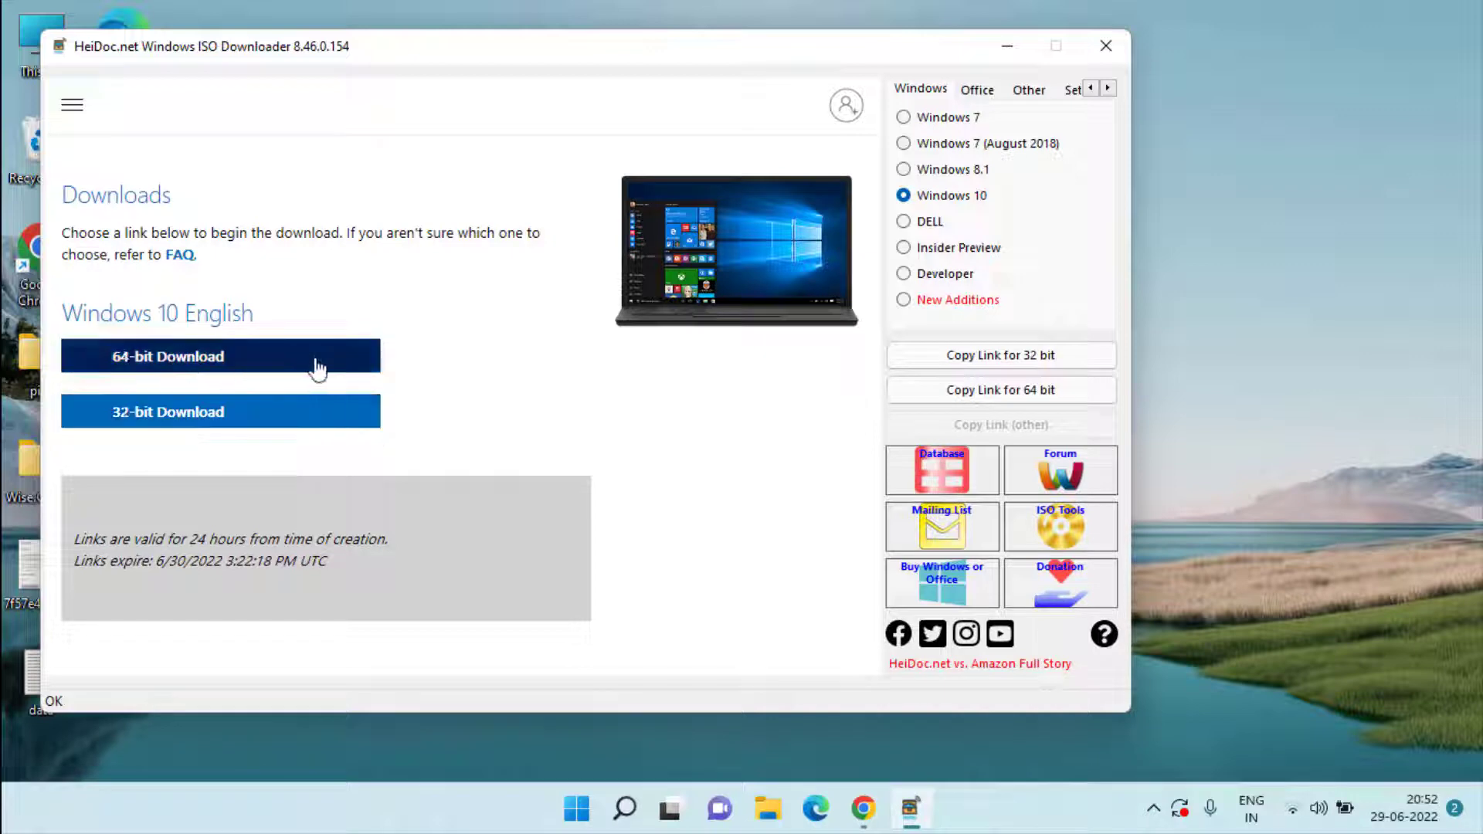
Step: Save the 64-bit Windows 10 ISO to the Desktop and start the IDM download
{"action": "left_click", "coordinate": [201, 350]}
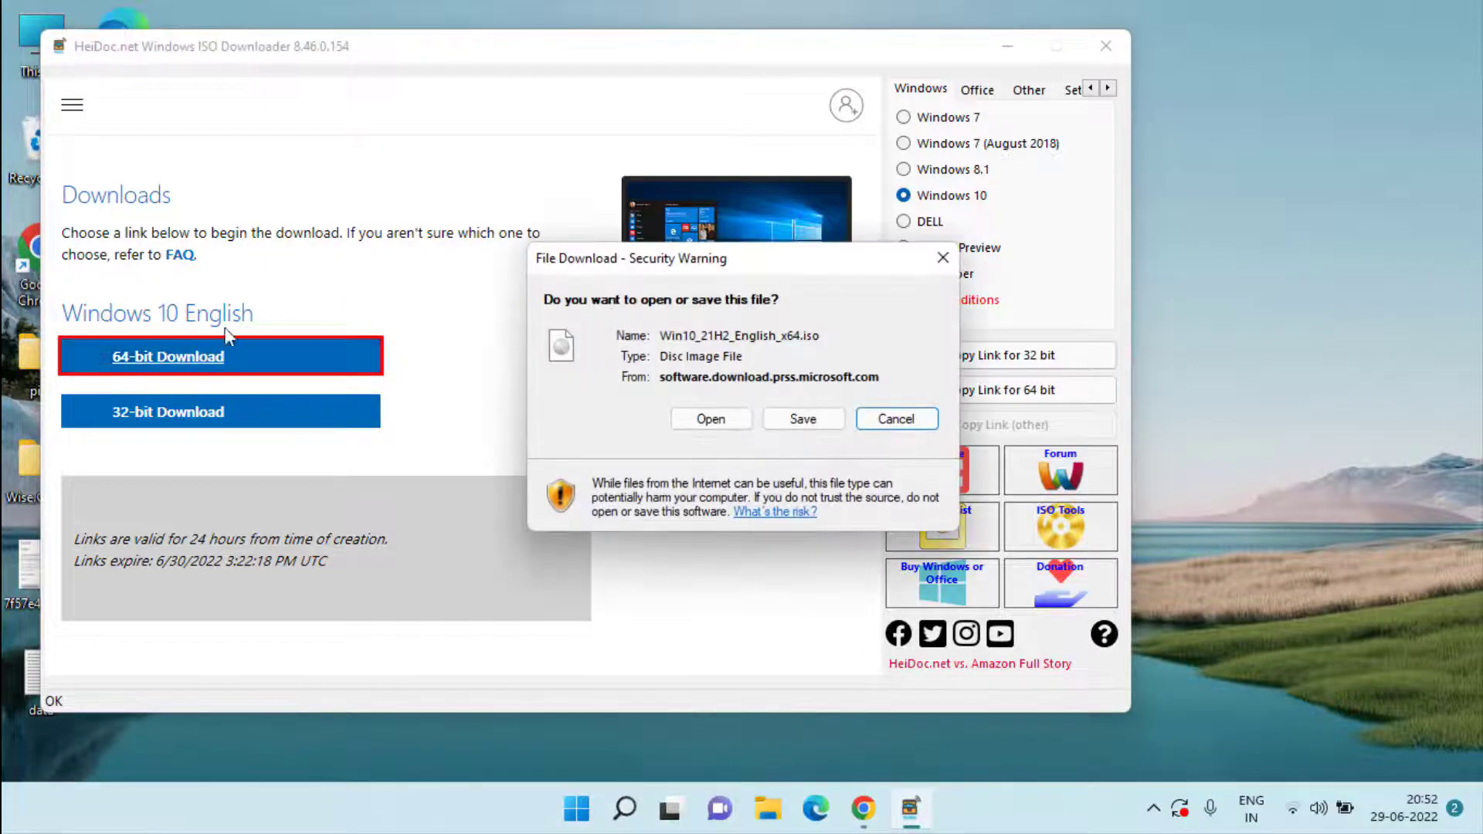
{"action": "left_click", "coordinate": [804, 419]}
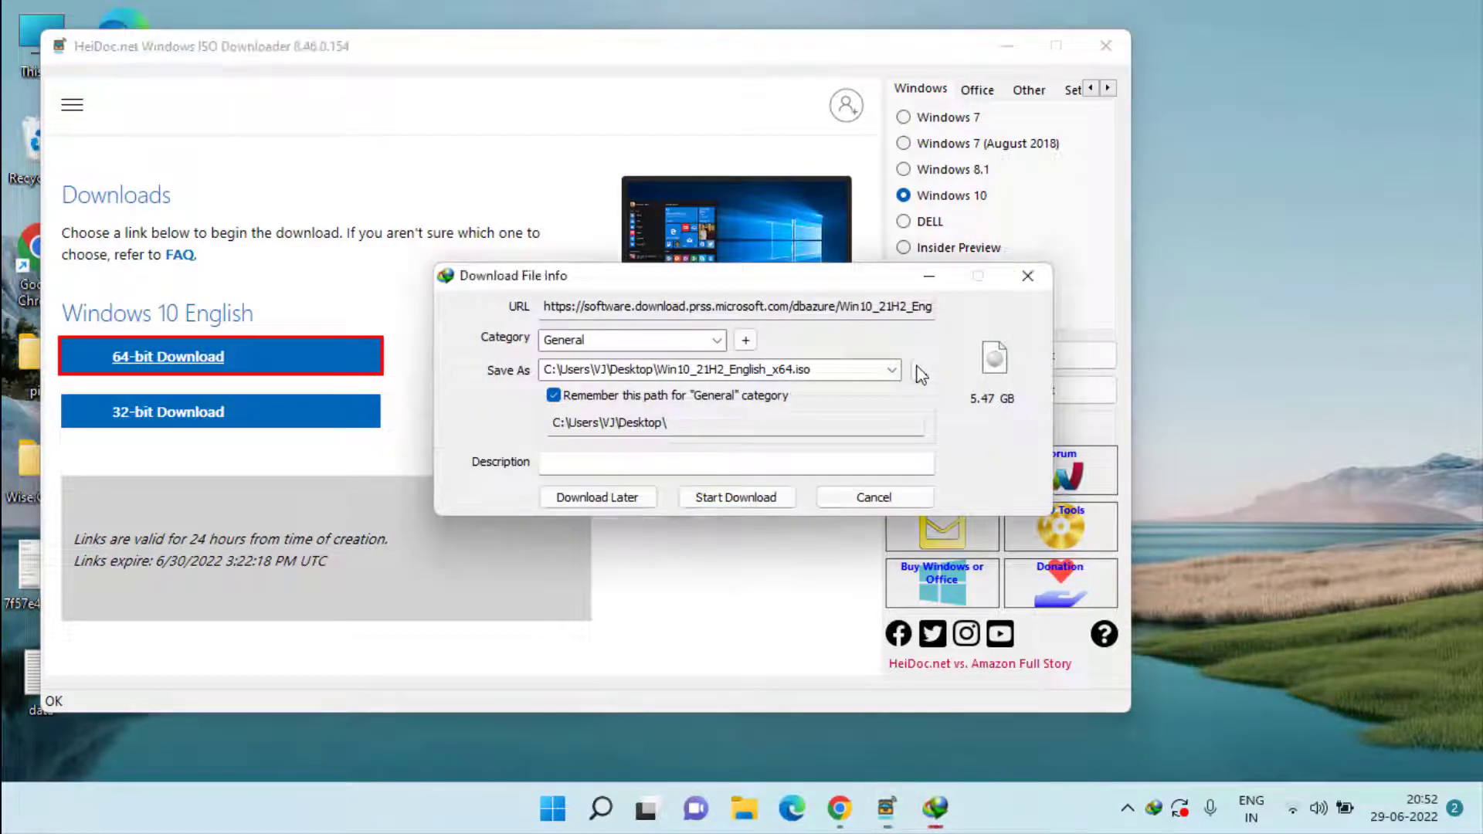
{"action": "left_click", "coordinate": [922, 371]}
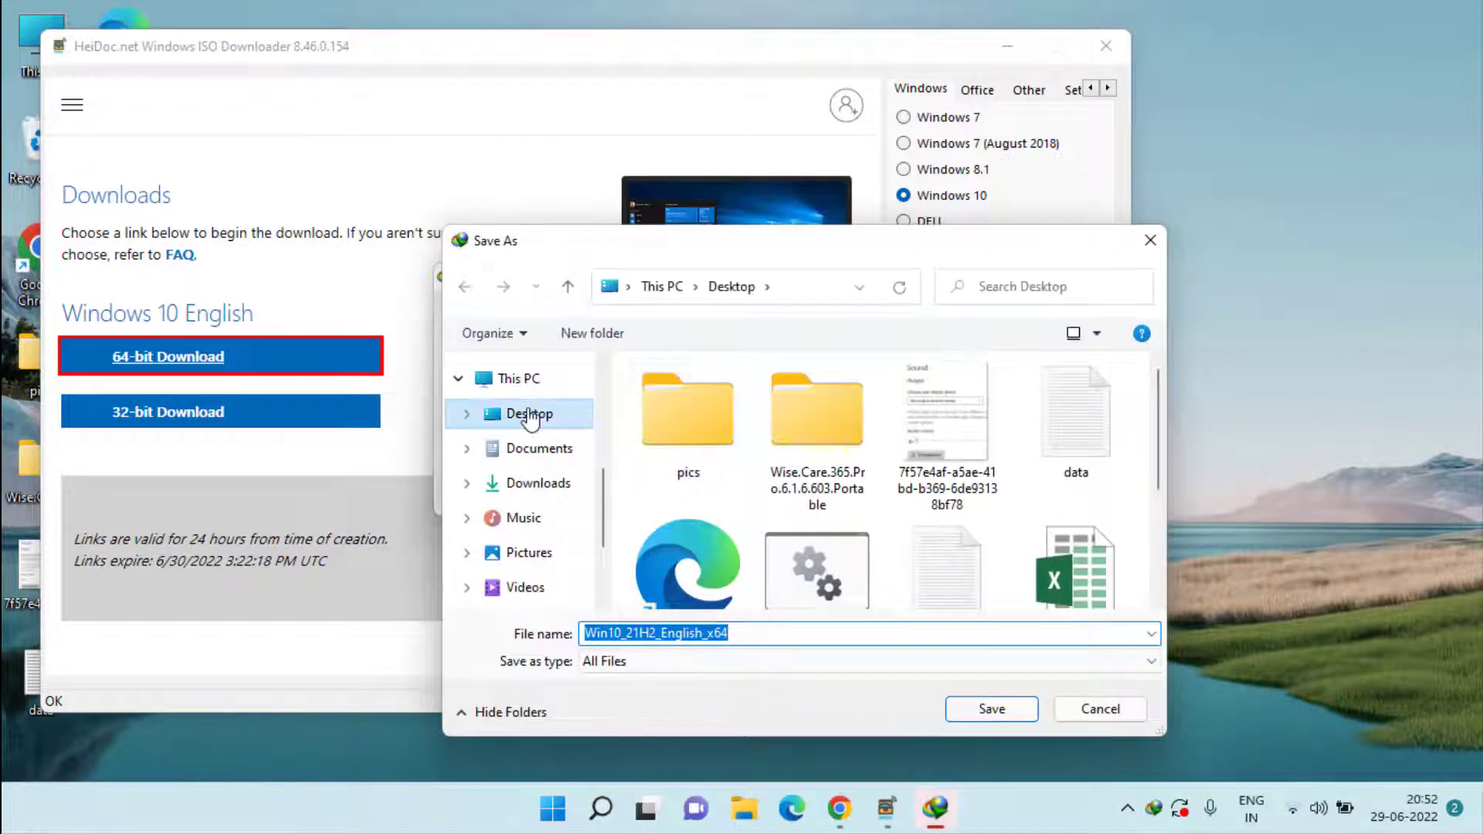
{"action": "left_click", "coordinate": [535, 417]}
{"action": "left_click", "coordinate": [993, 709]}
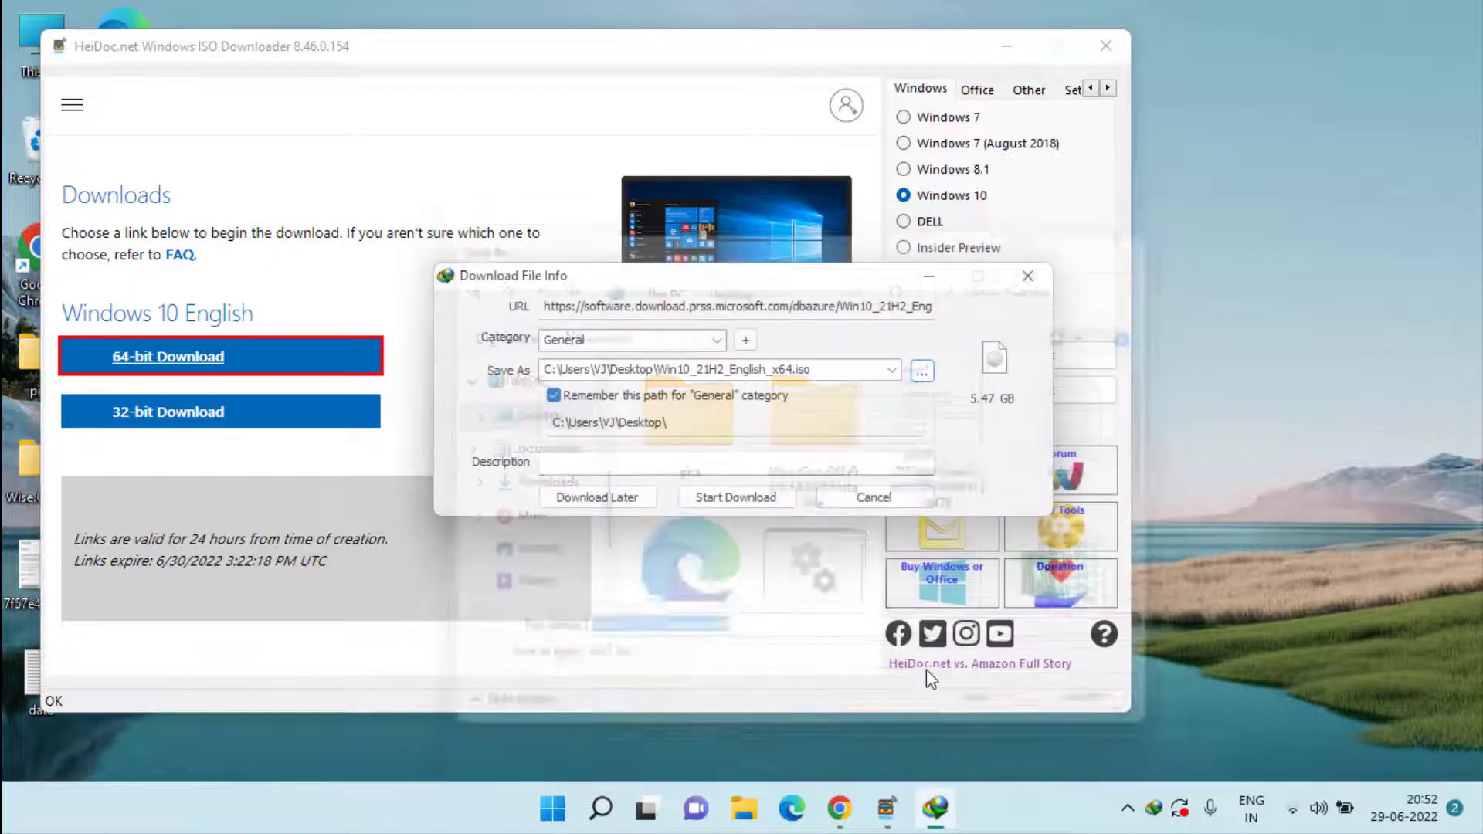
{"action": "left_click", "coordinate": [736, 498]}
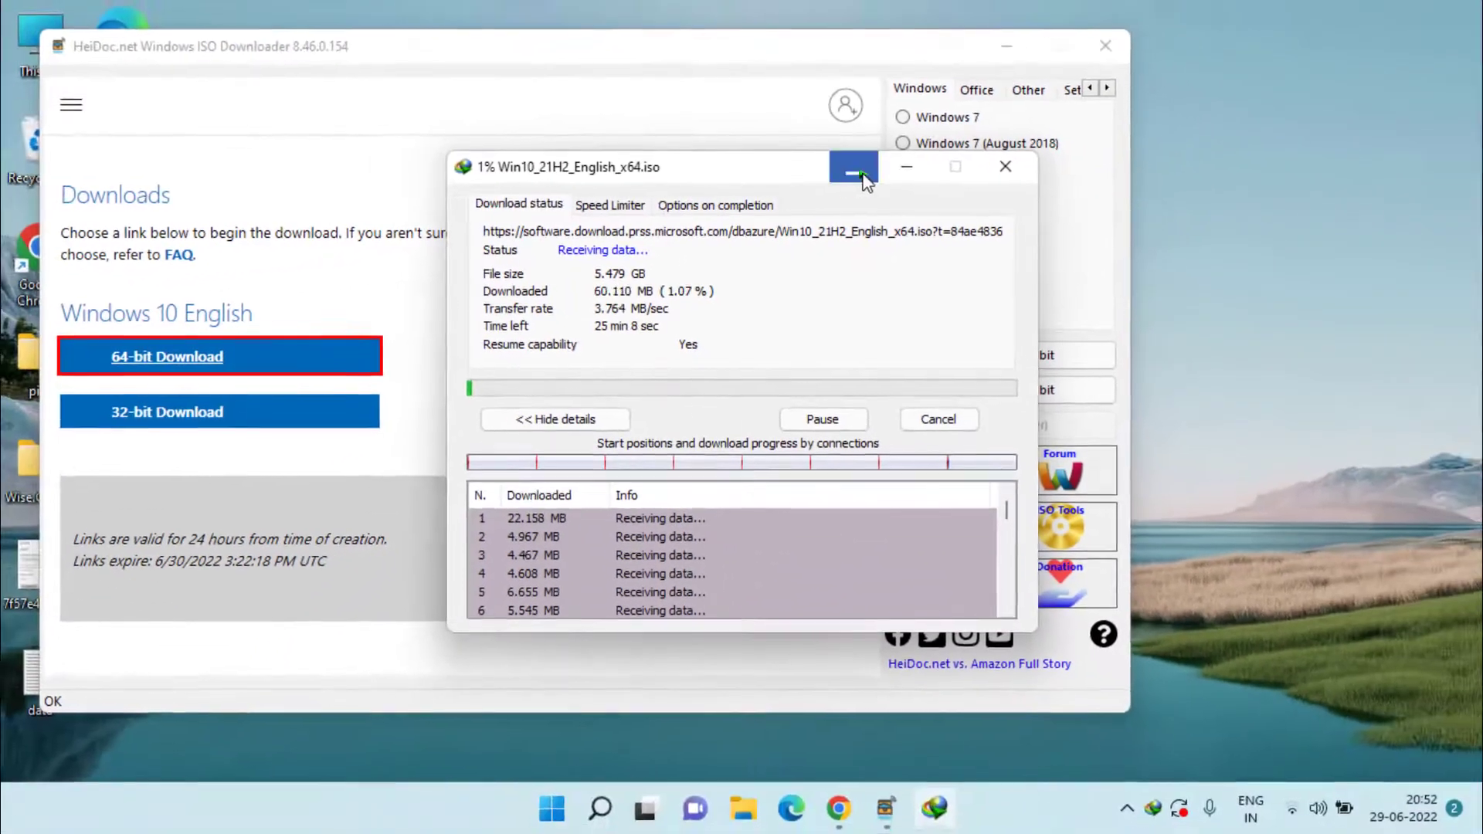
Step: Hide the download progress window, close the ISO Downloader, then bring the progress window back
{"action": "left_click", "coordinate": [906, 167]}
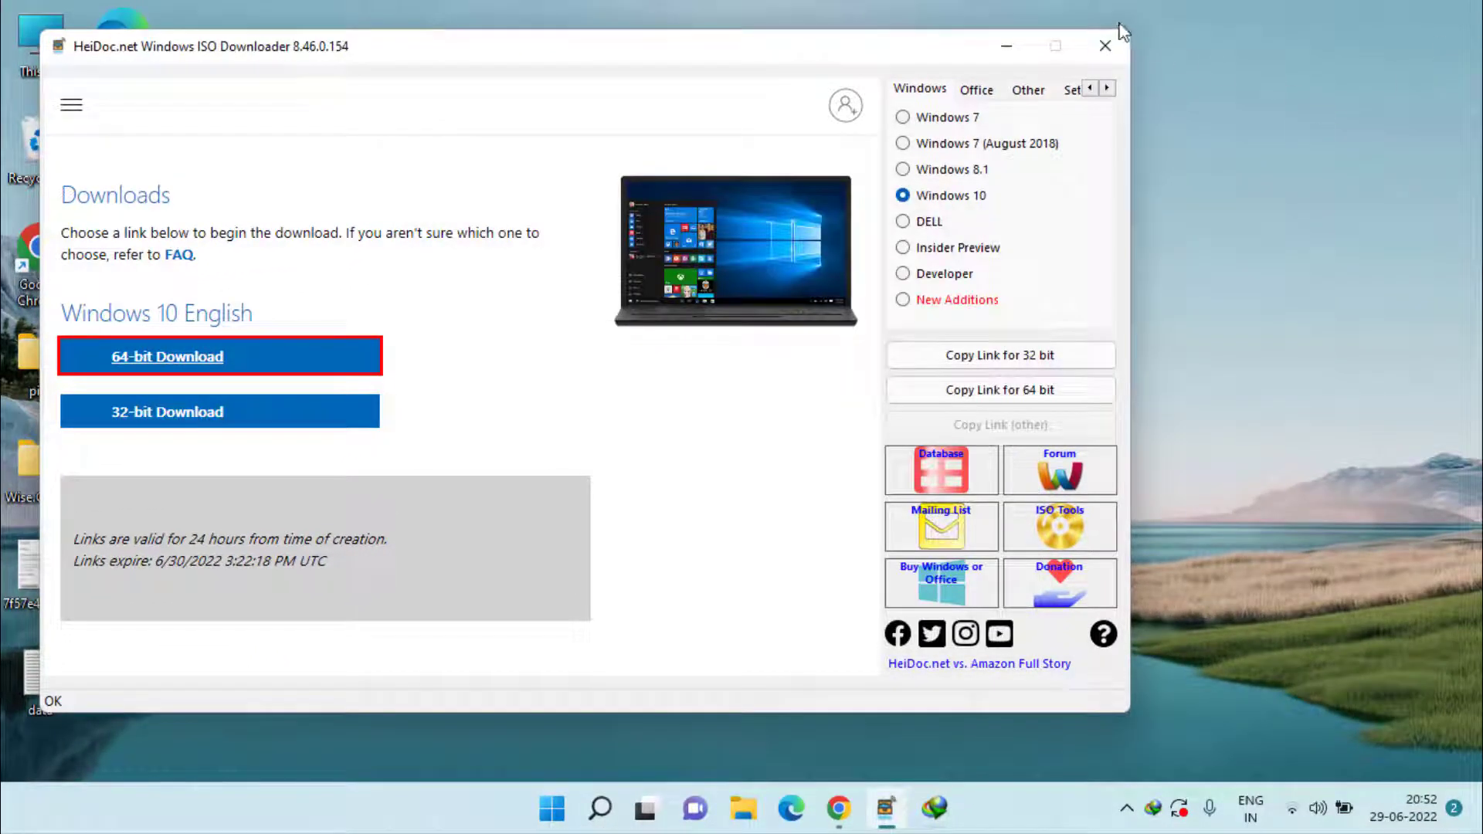
{"action": "left_click", "coordinate": [1105, 46]}
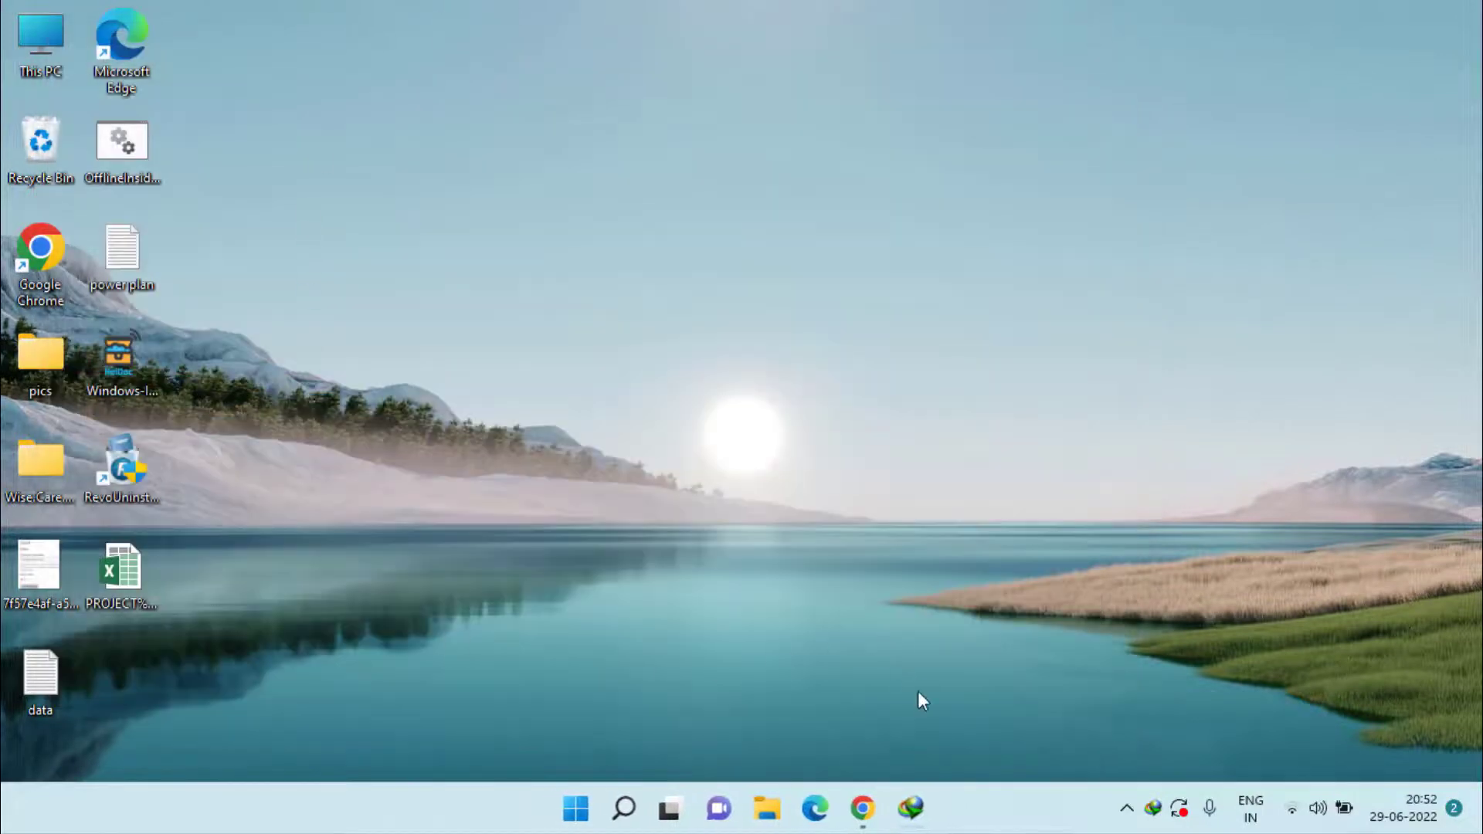
{"action": "left_click", "coordinate": [913, 803]}
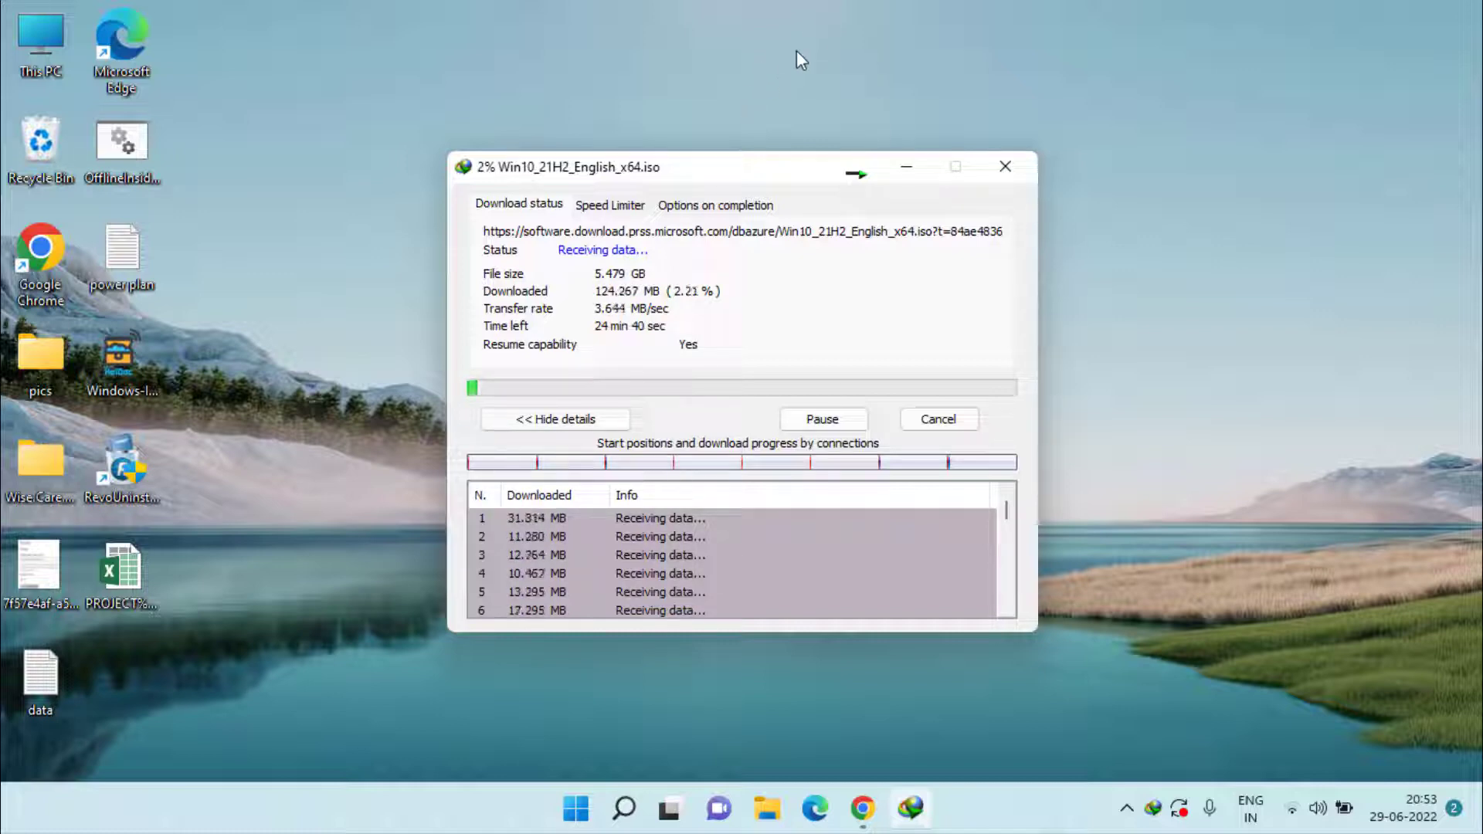
Step: Hide the download progress window and search Google for rufus in Chrome
{"action": "left_click", "coordinate": [904, 167]}
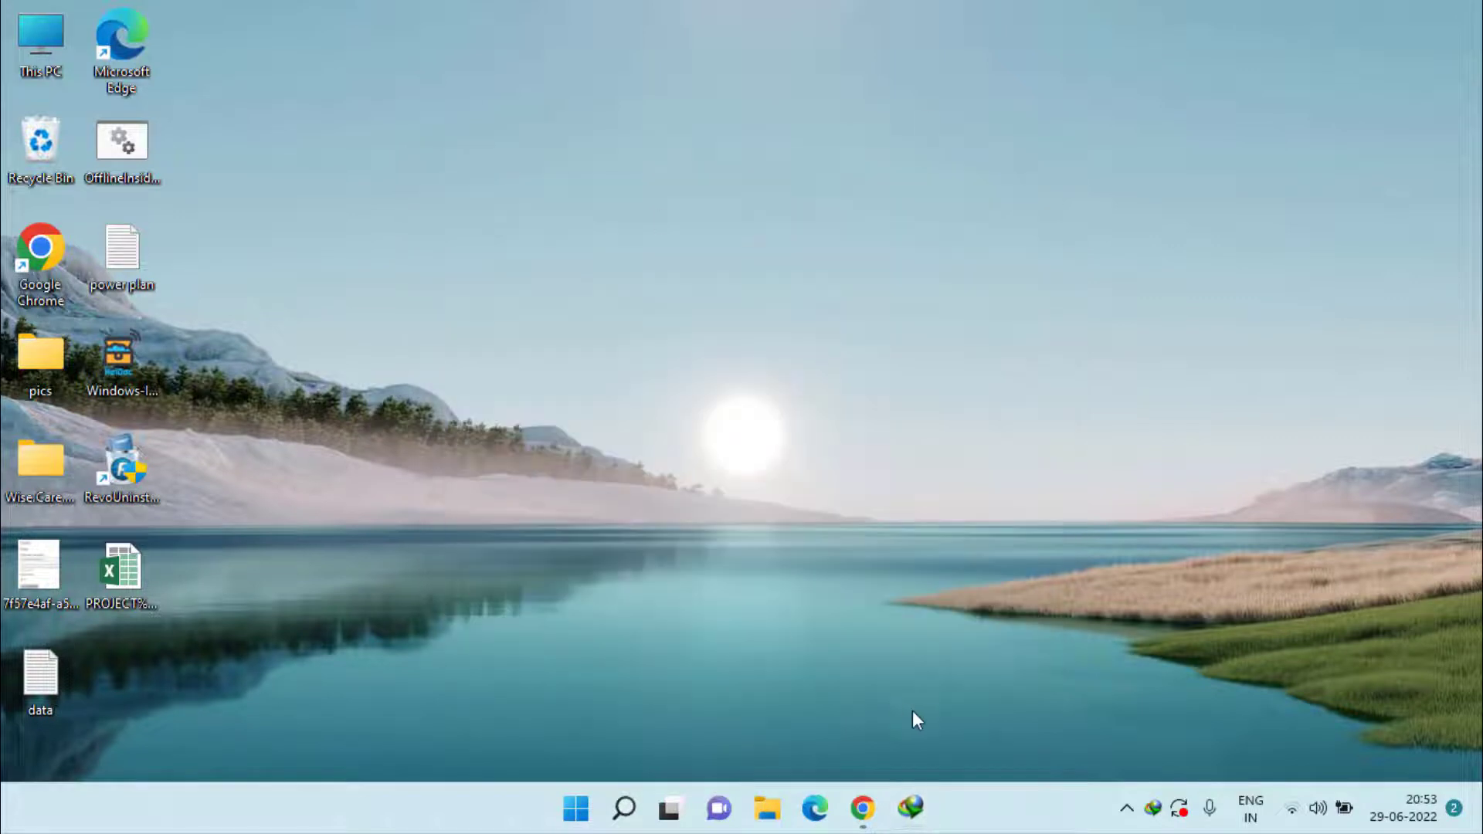
{"action": "left_click", "coordinate": [862, 808]}
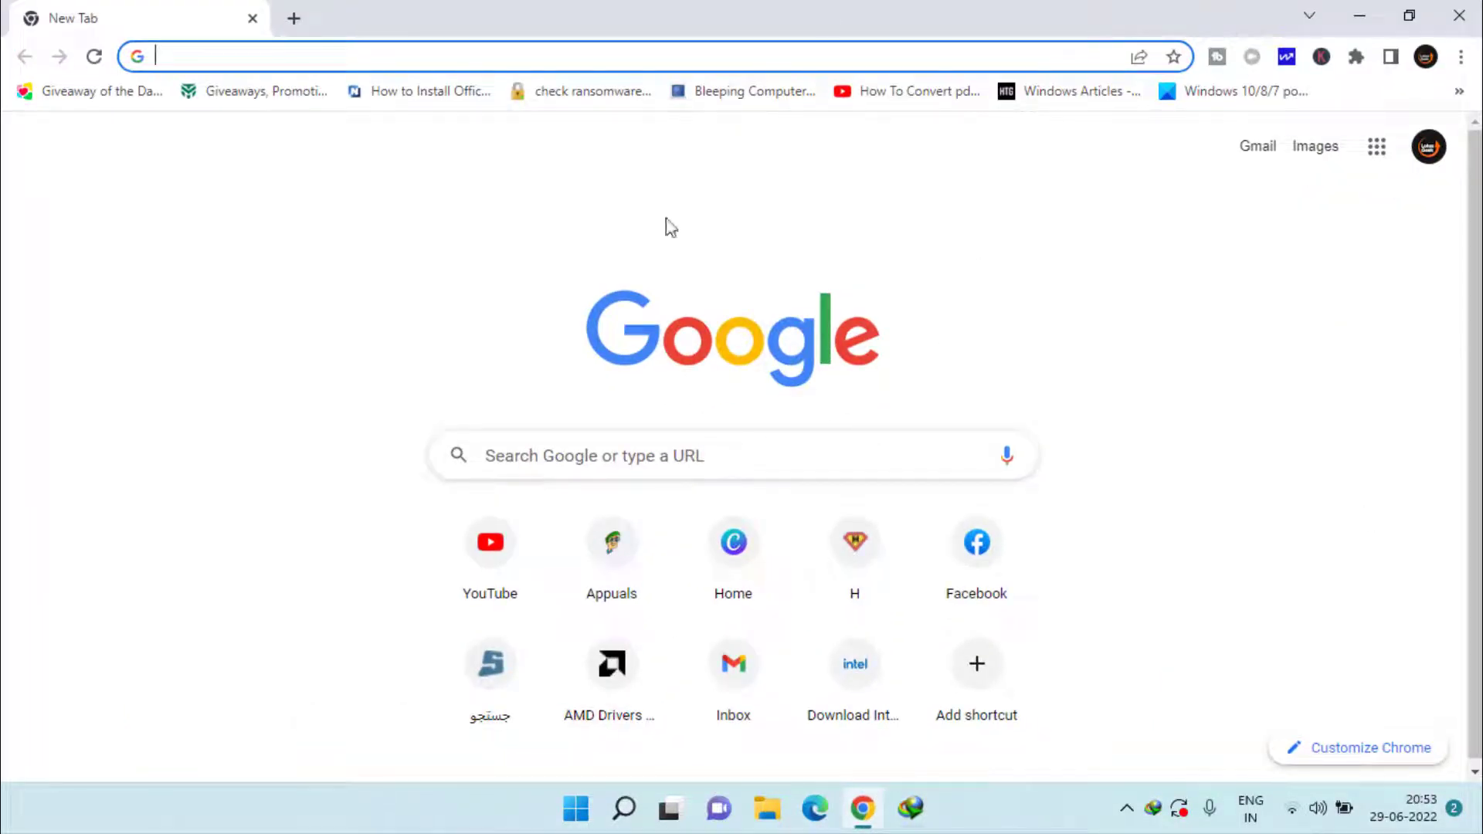
{"action": "type", "text": "ru"}
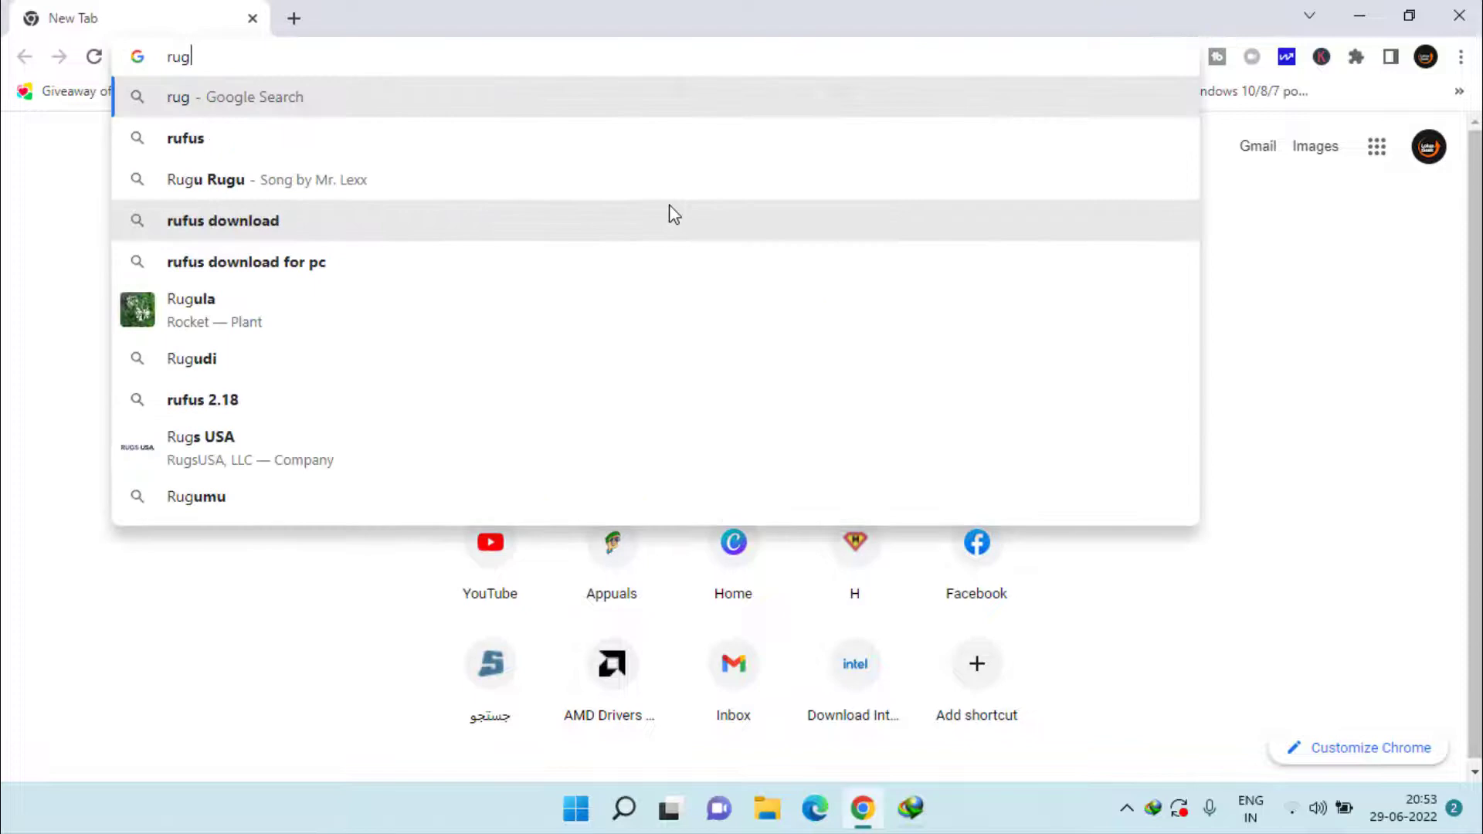
{"action": "type", "text": "fus"}
{"action": "key", "text": "Return"}
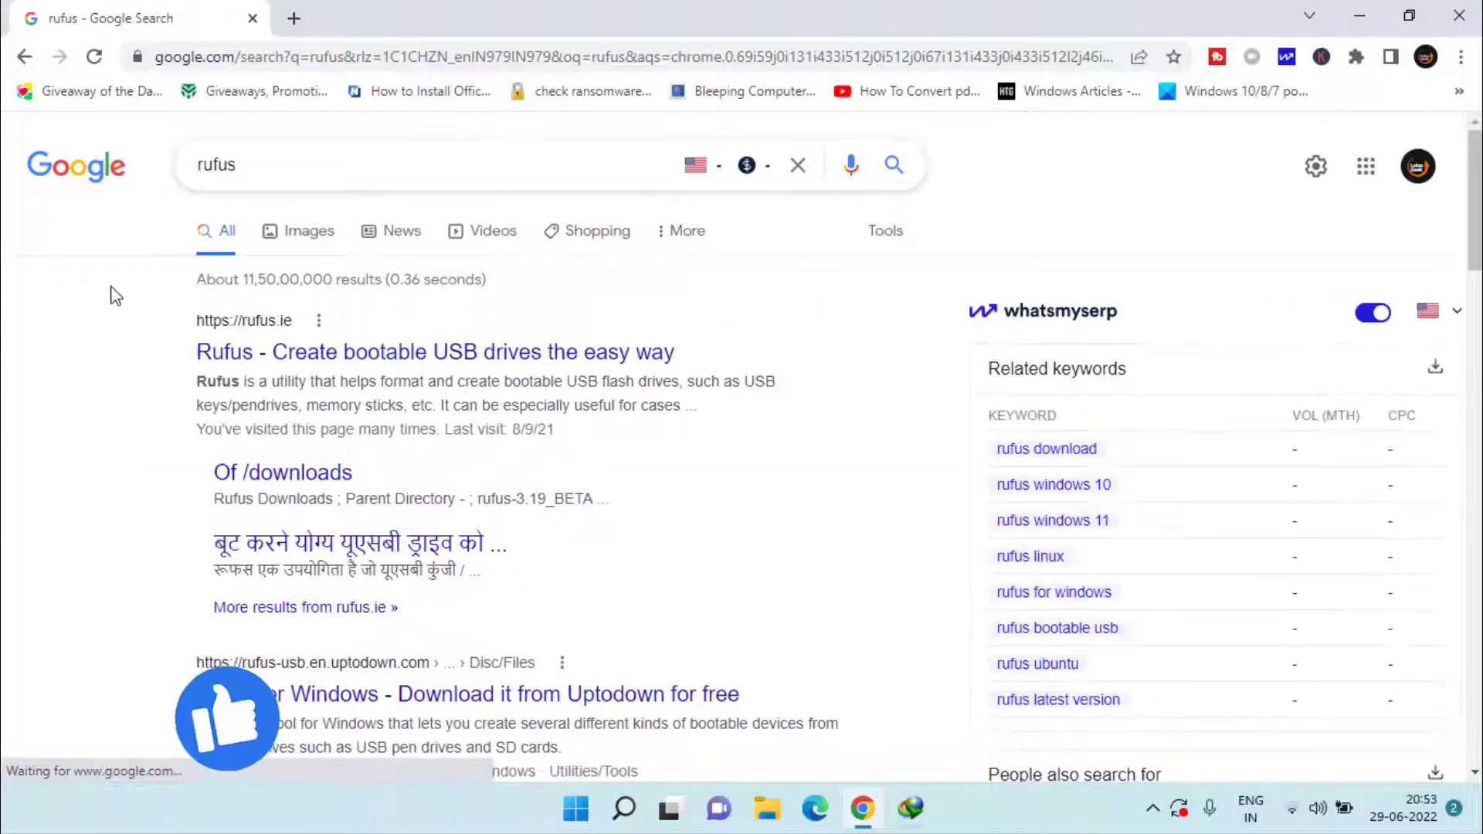
Step: From rufus.ie, download and save rufus-3.18p, the Rufus 3.18 Portable build, dismissing the ad
{"action": "left_click", "coordinate": [471, 353]}
{"action": "scroll", "coordinate": [540, 330], "scroll_direction": "down", "scroll_amount": 7}
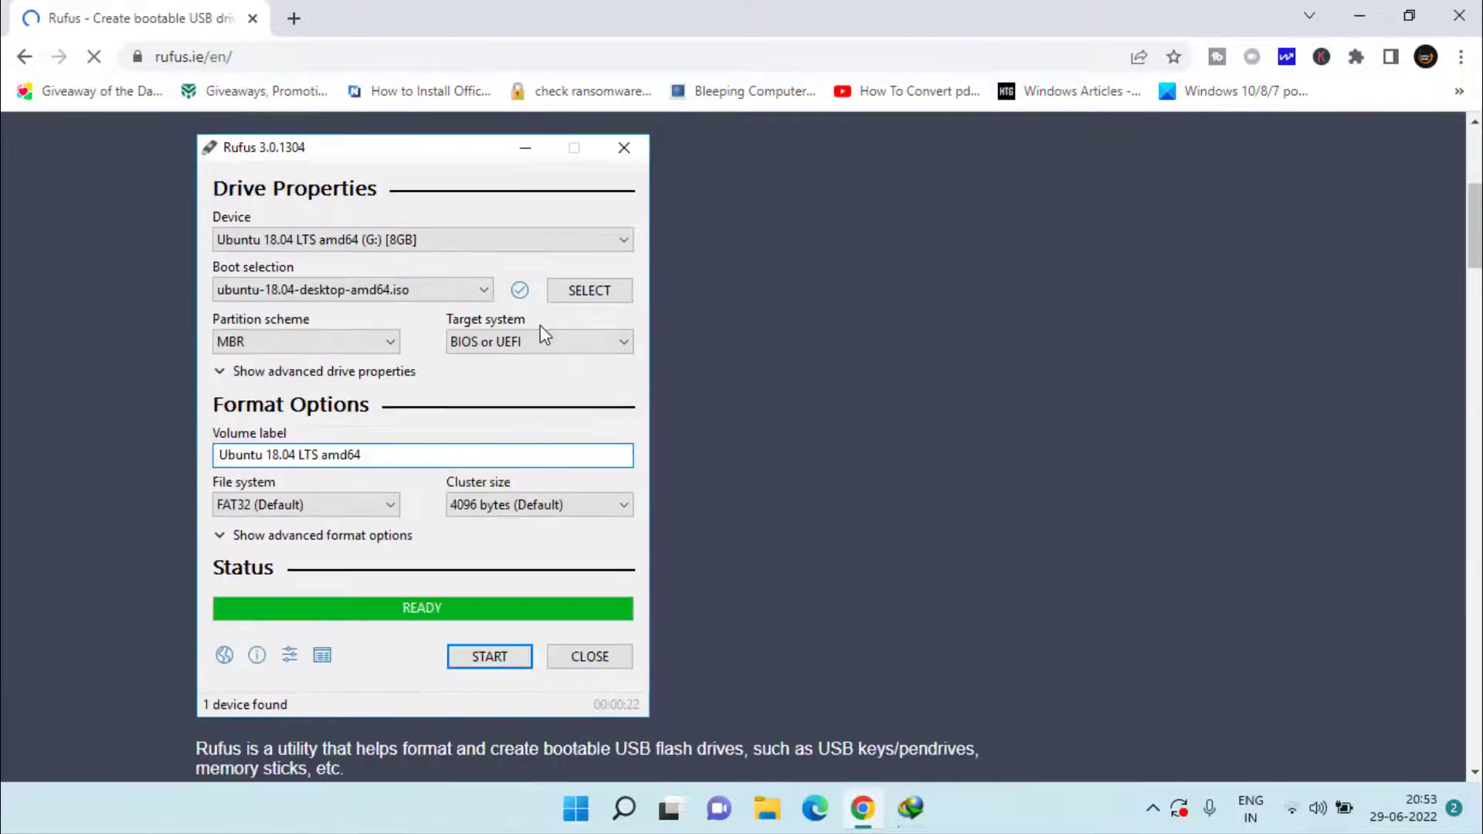
{"action": "scroll", "coordinate": [540, 328], "scroll_direction": "down", "scroll_amount": 8}
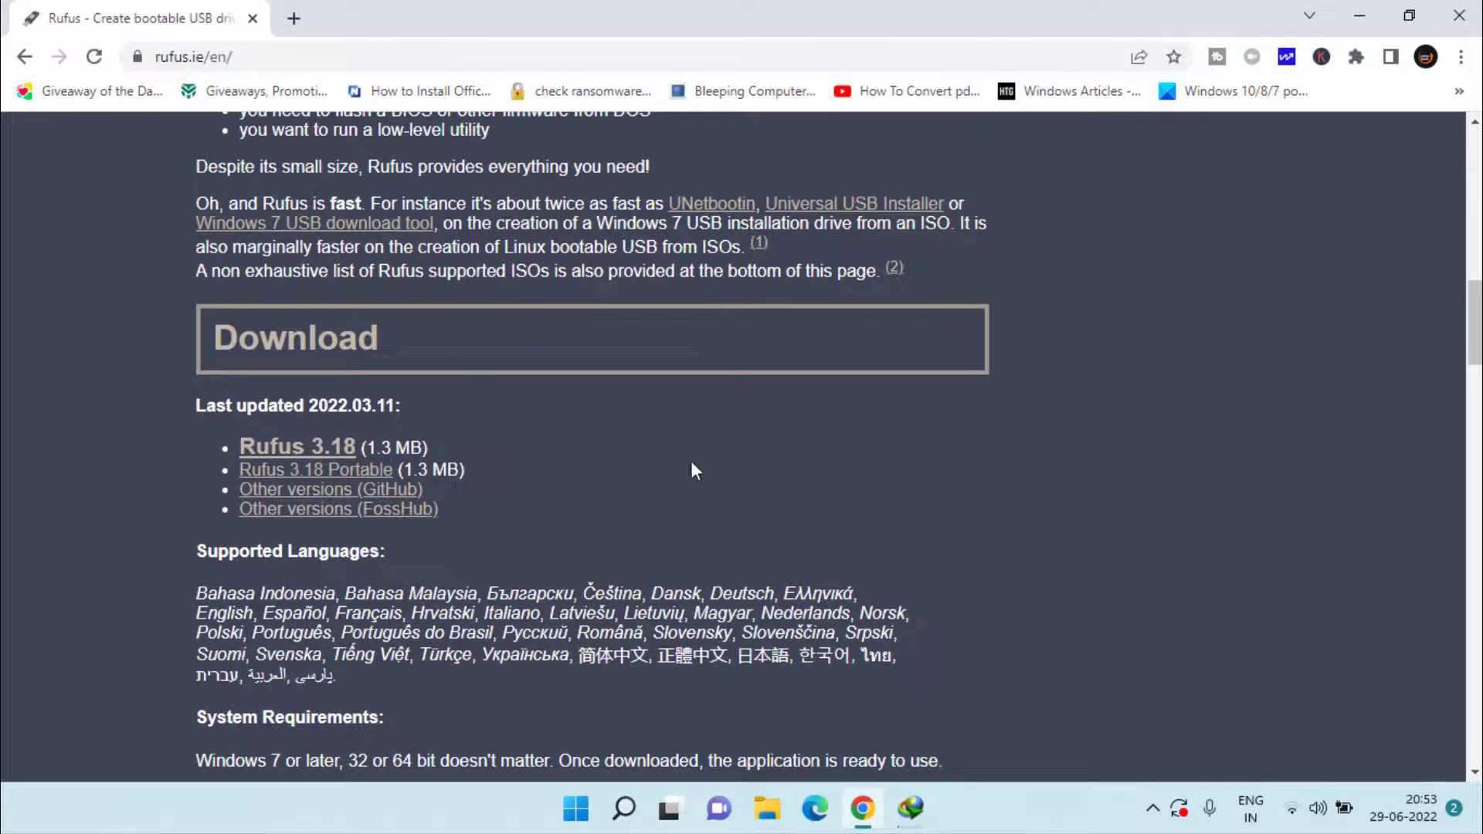
{"action": "left_click", "coordinate": [378, 473]}
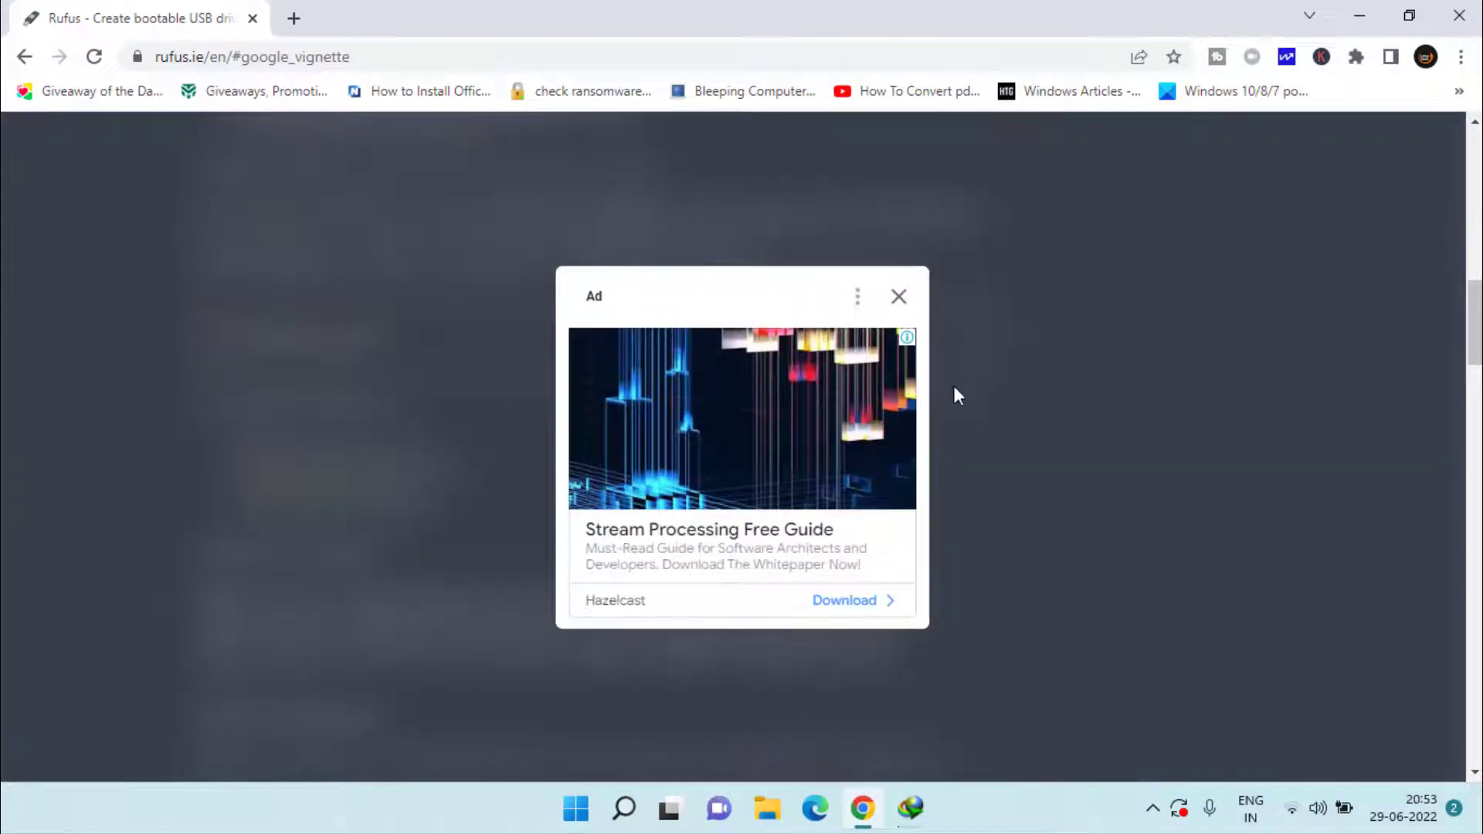
{"action": "left_click", "coordinate": [899, 306]}
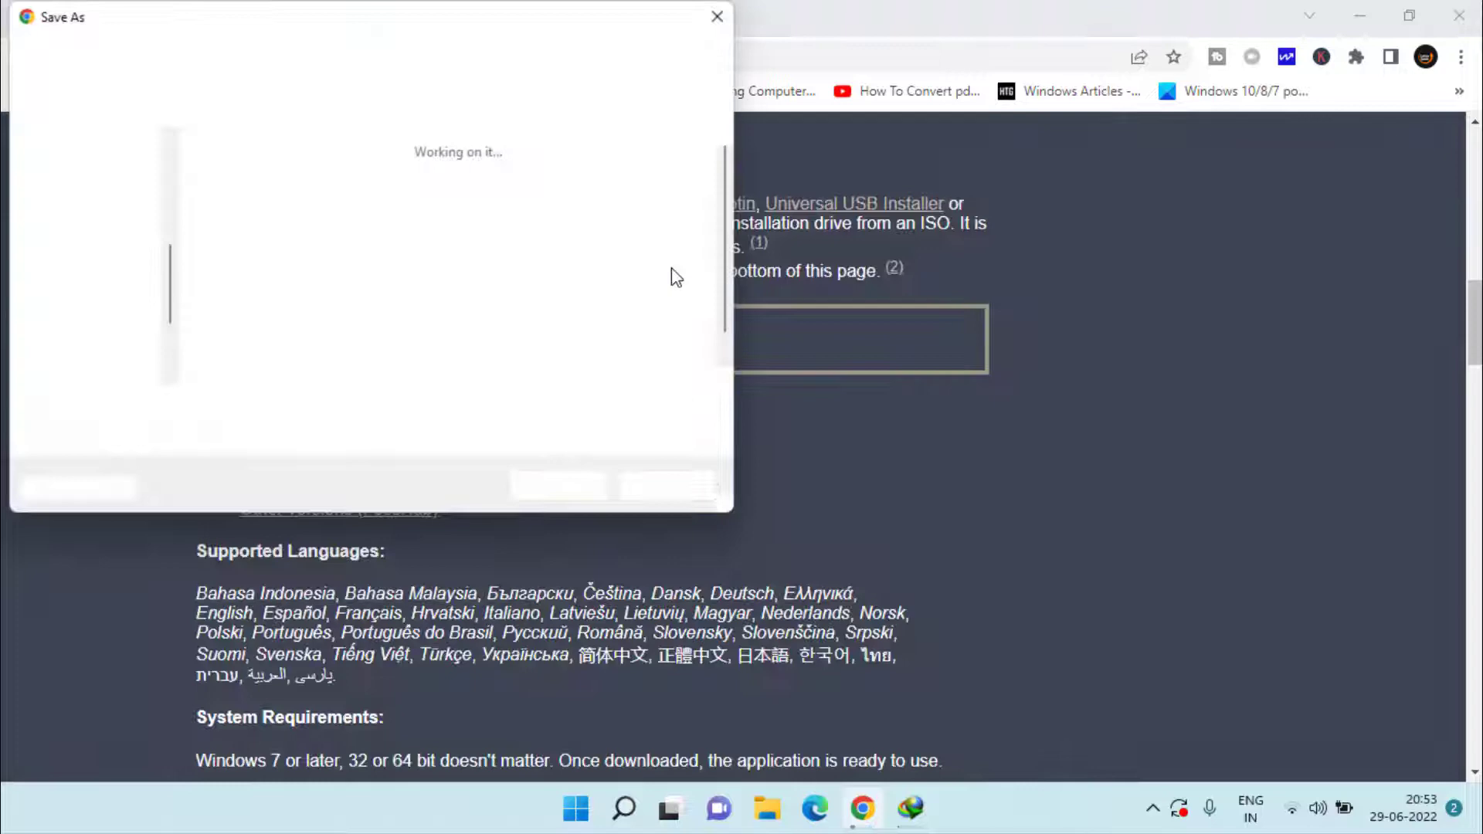
{"action": "left_click", "coordinate": [543, 485]}
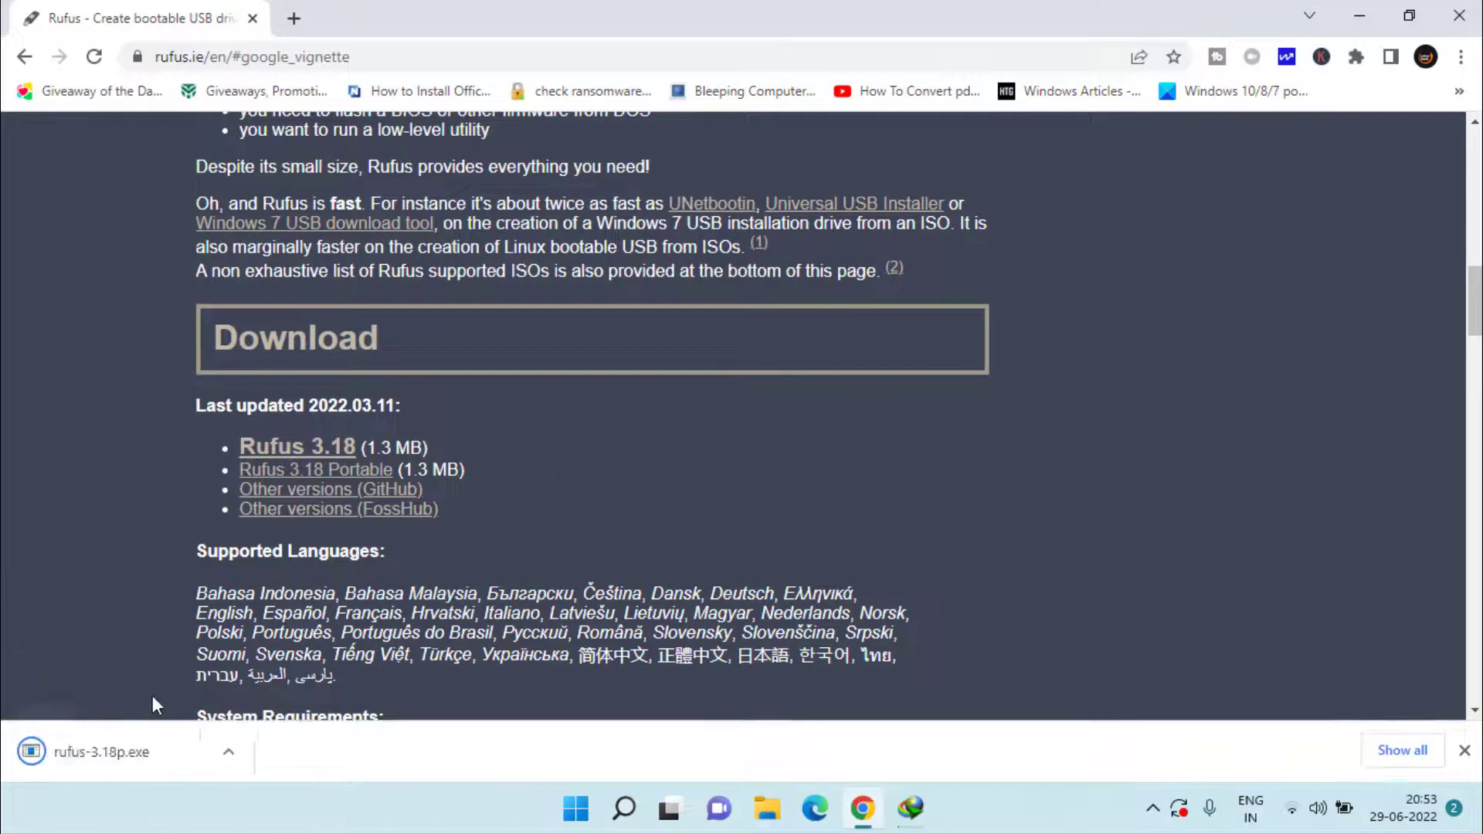
Step: Minimize Chrome and run rufus-3.18p from the desktop, declining online update checks
{"action": "left_click", "coordinate": [1357, 15]}
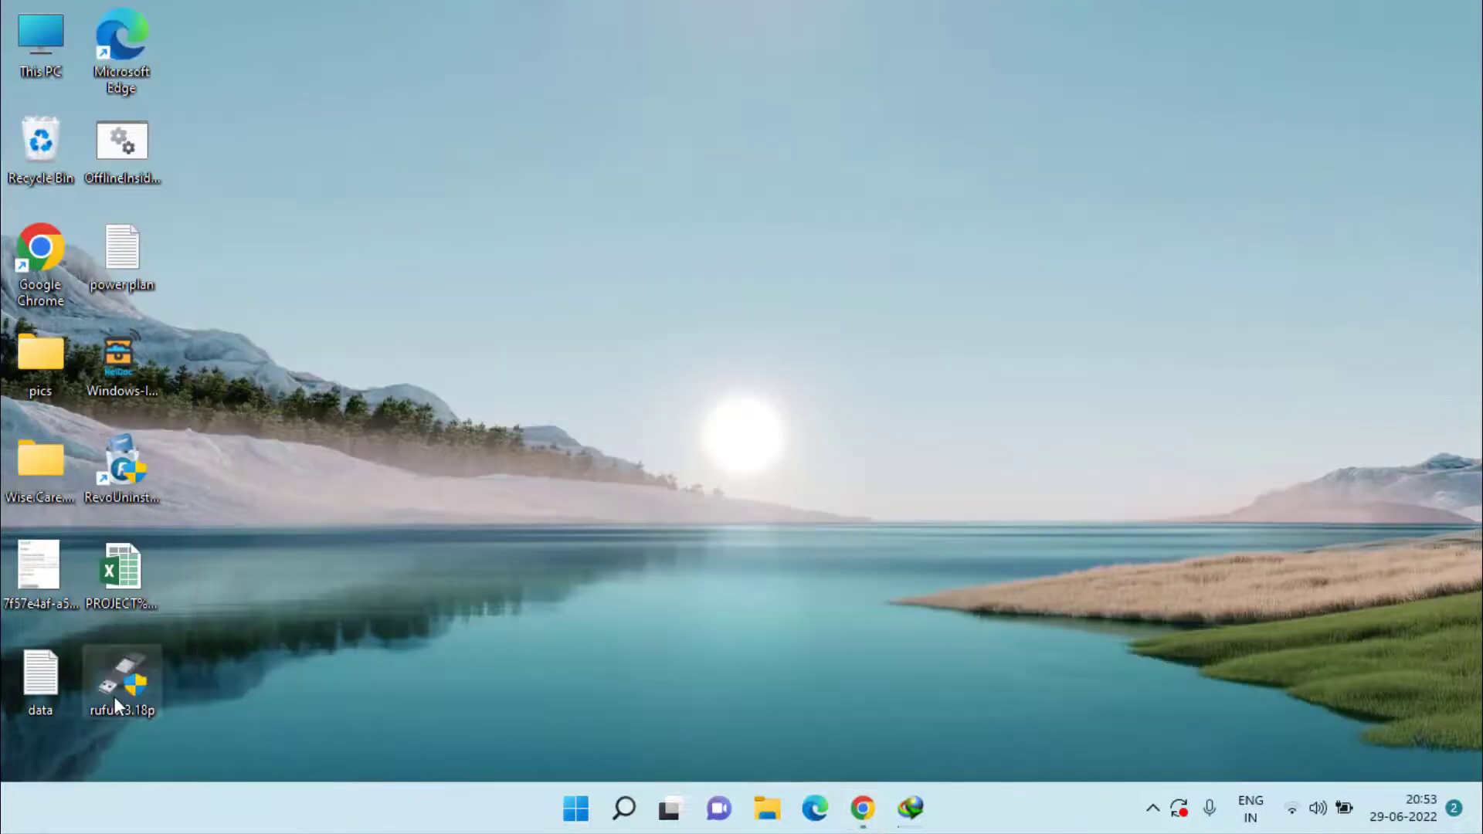
{"action": "double_click", "coordinate": [136, 680]}
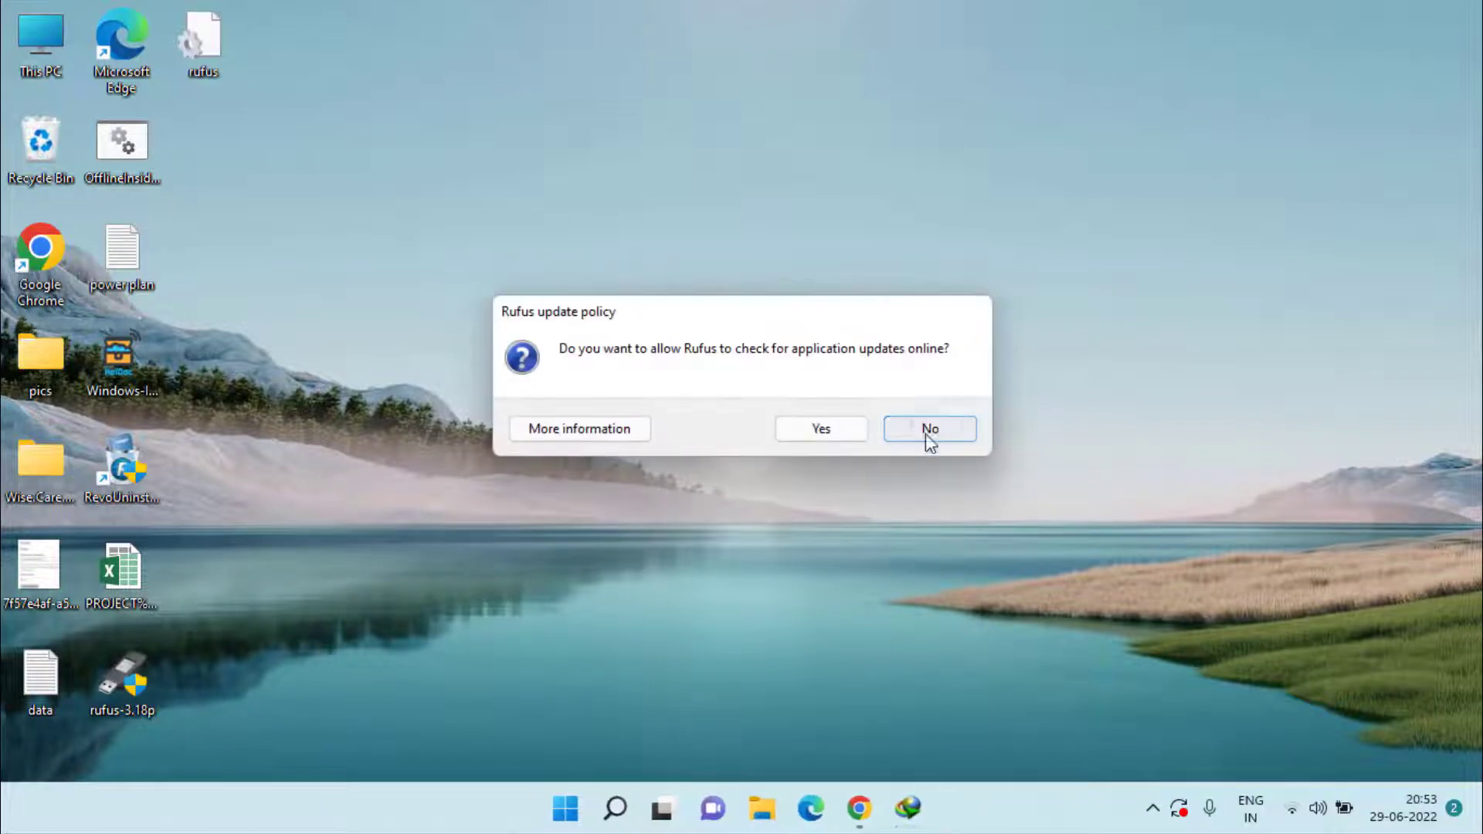
{"action": "left_click", "coordinate": [927, 431]}
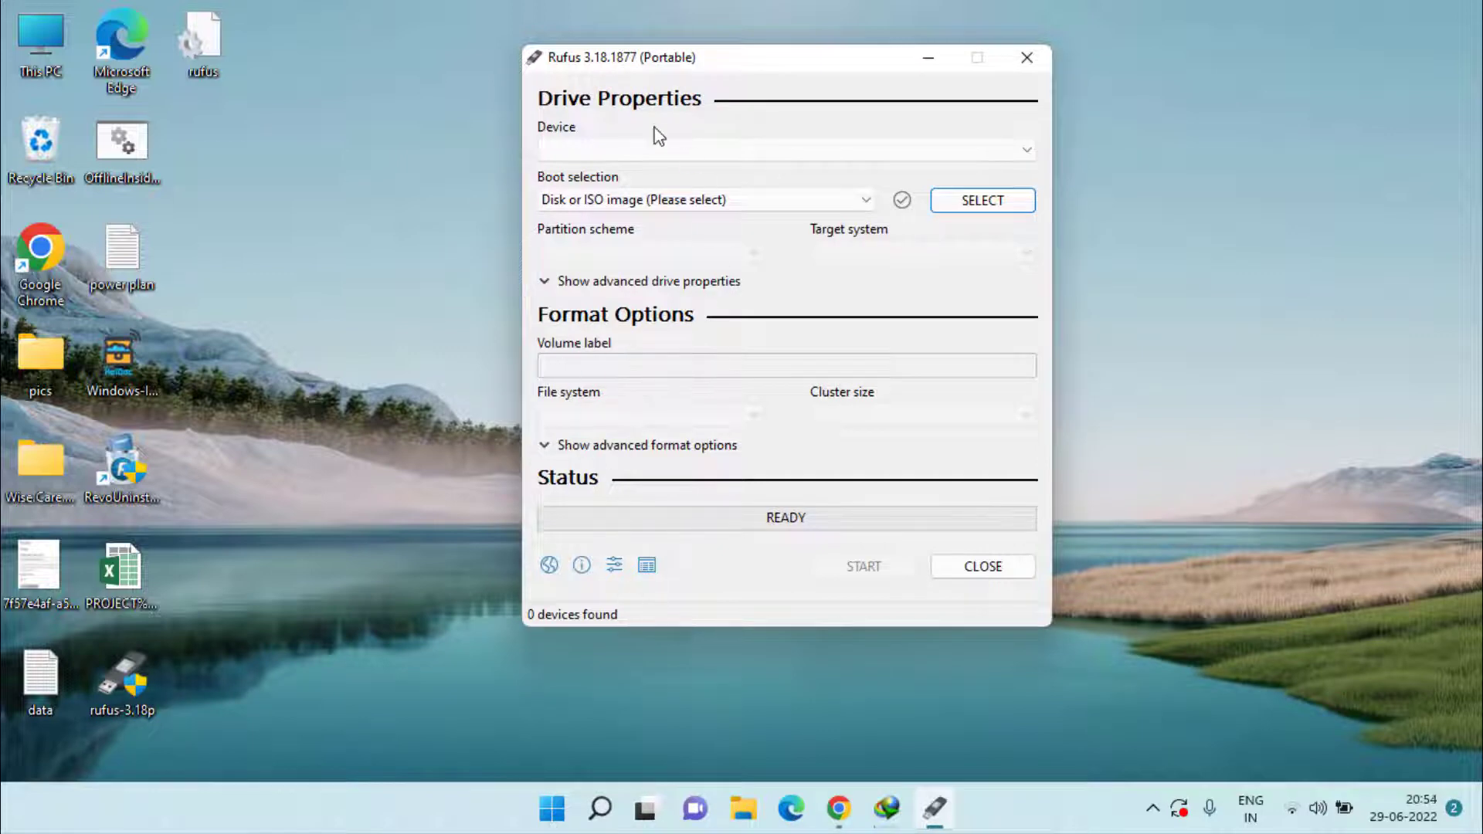
Step: Select the 16 GB CCCOMA_X64FRE_EN-US_DV9 USB drive as the Rufus device
{"action": "left_click", "coordinate": [728, 156]}
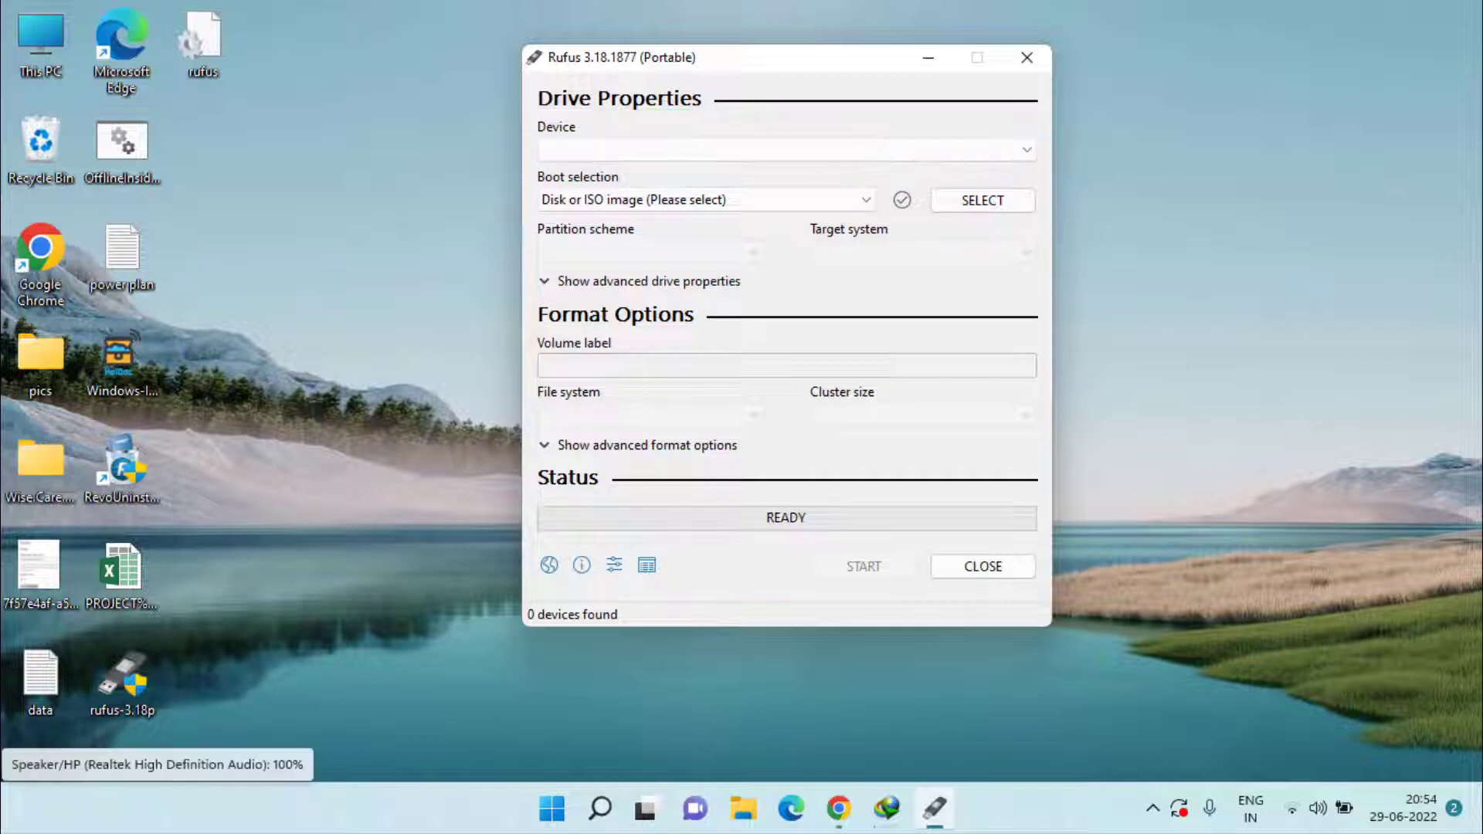
{"action": "left_click", "coordinate": [805, 150]}
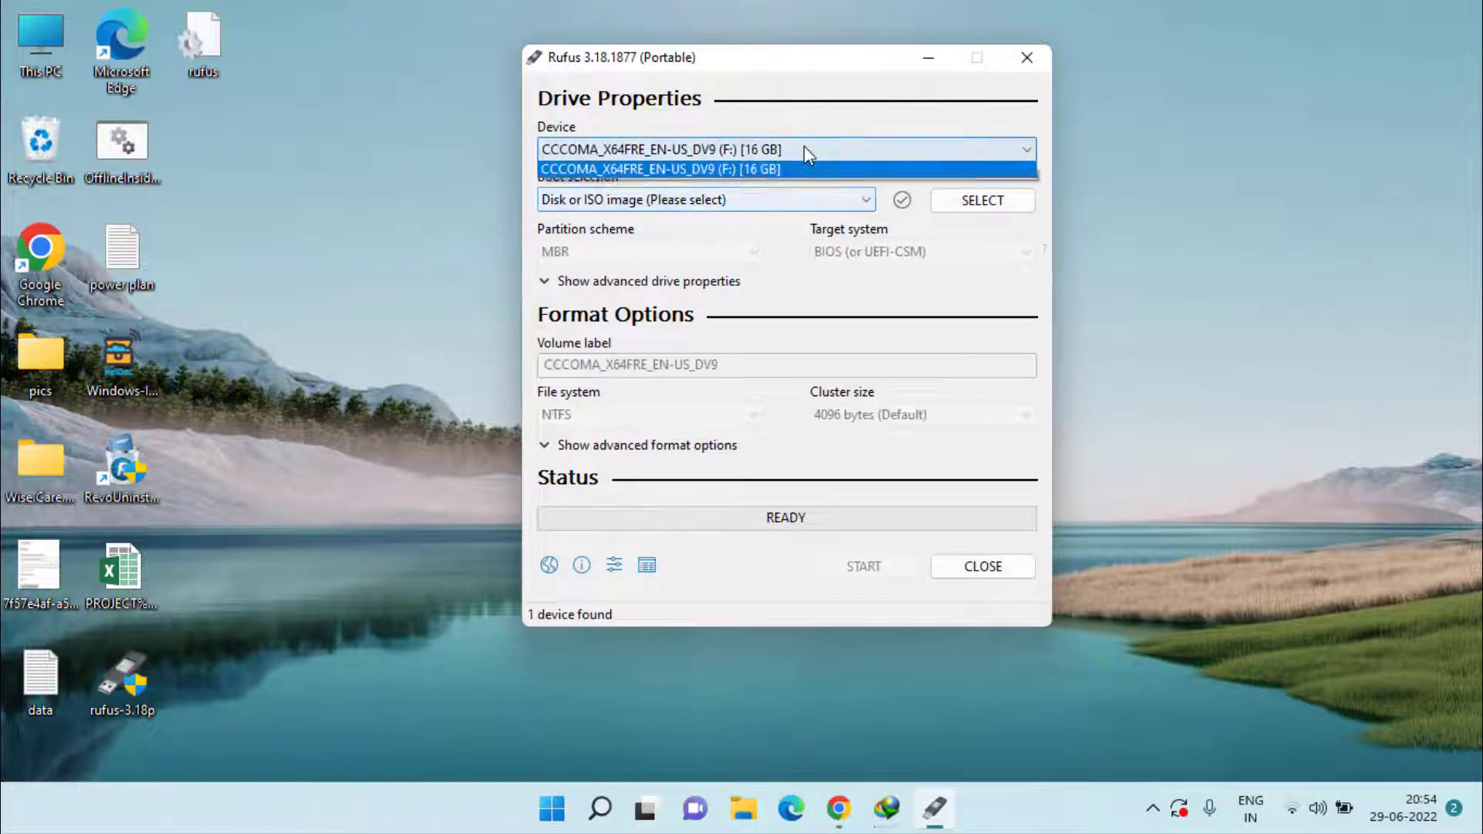
{"action": "left_click", "coordinate": [759, 171]}
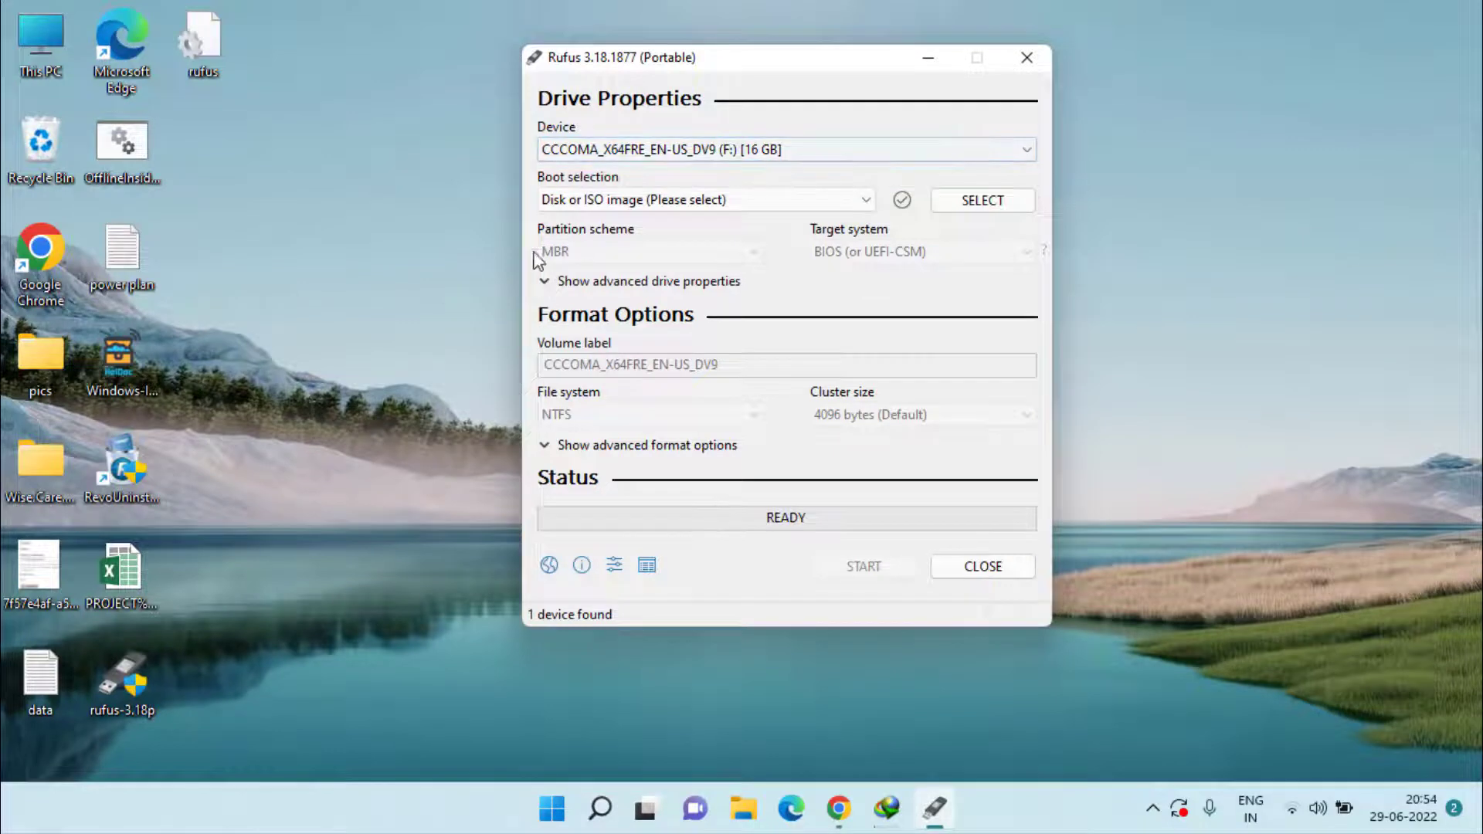
Step: Load Win10_21H1_English_x64.iso from New Volume (D:)\Windows as the boot image
{"action": "left_click", "coordinate": [968, 205]}
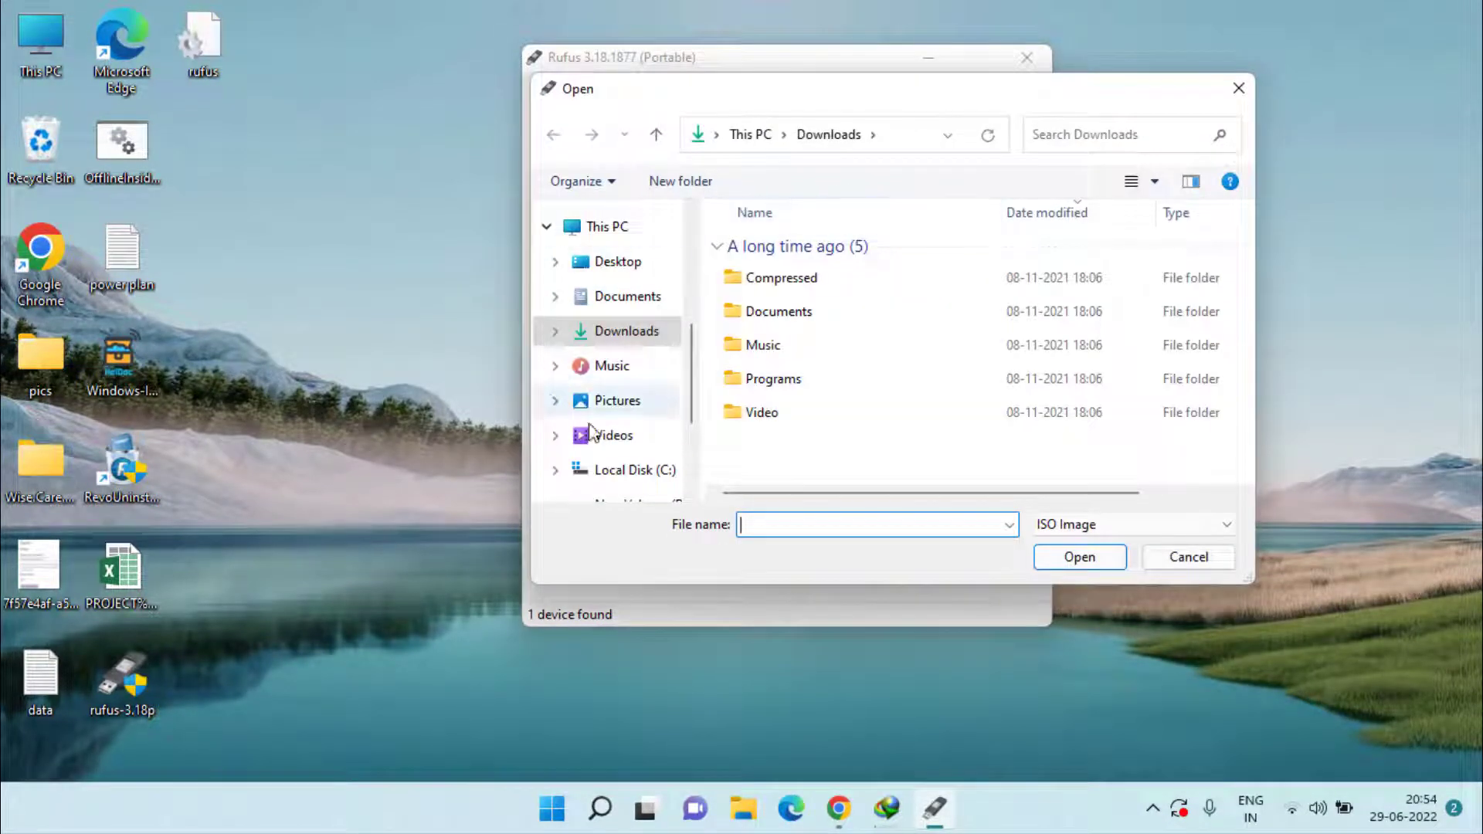
{"action": "scroll", "coordinate": [603, 390], "scroll_direction": "down", "scroll_amount": 1}
{"action": "left_click", "coordinate": [654, 425]}
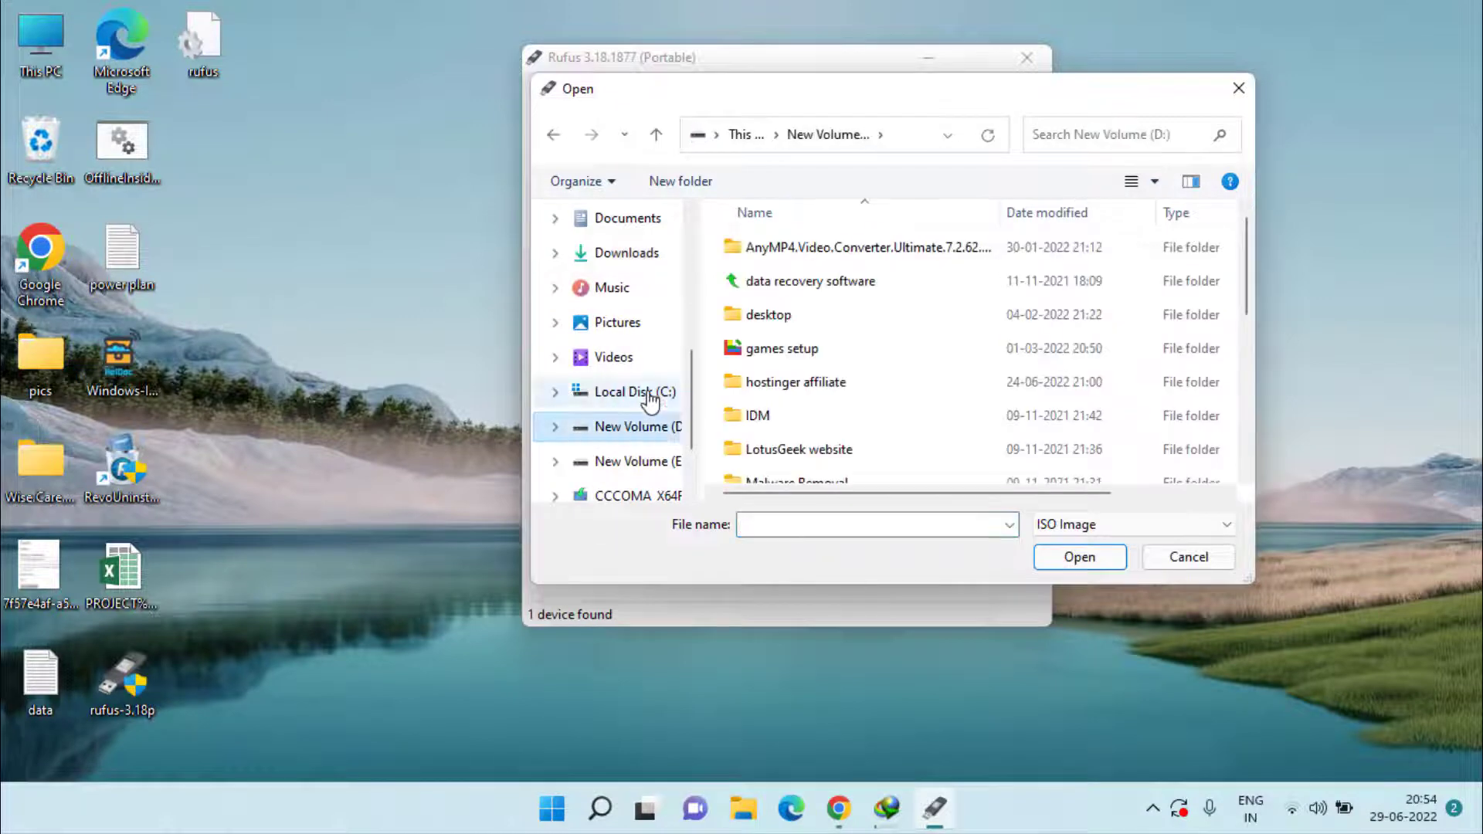
{"action": "left_click", "coordinate": [154, 390]}
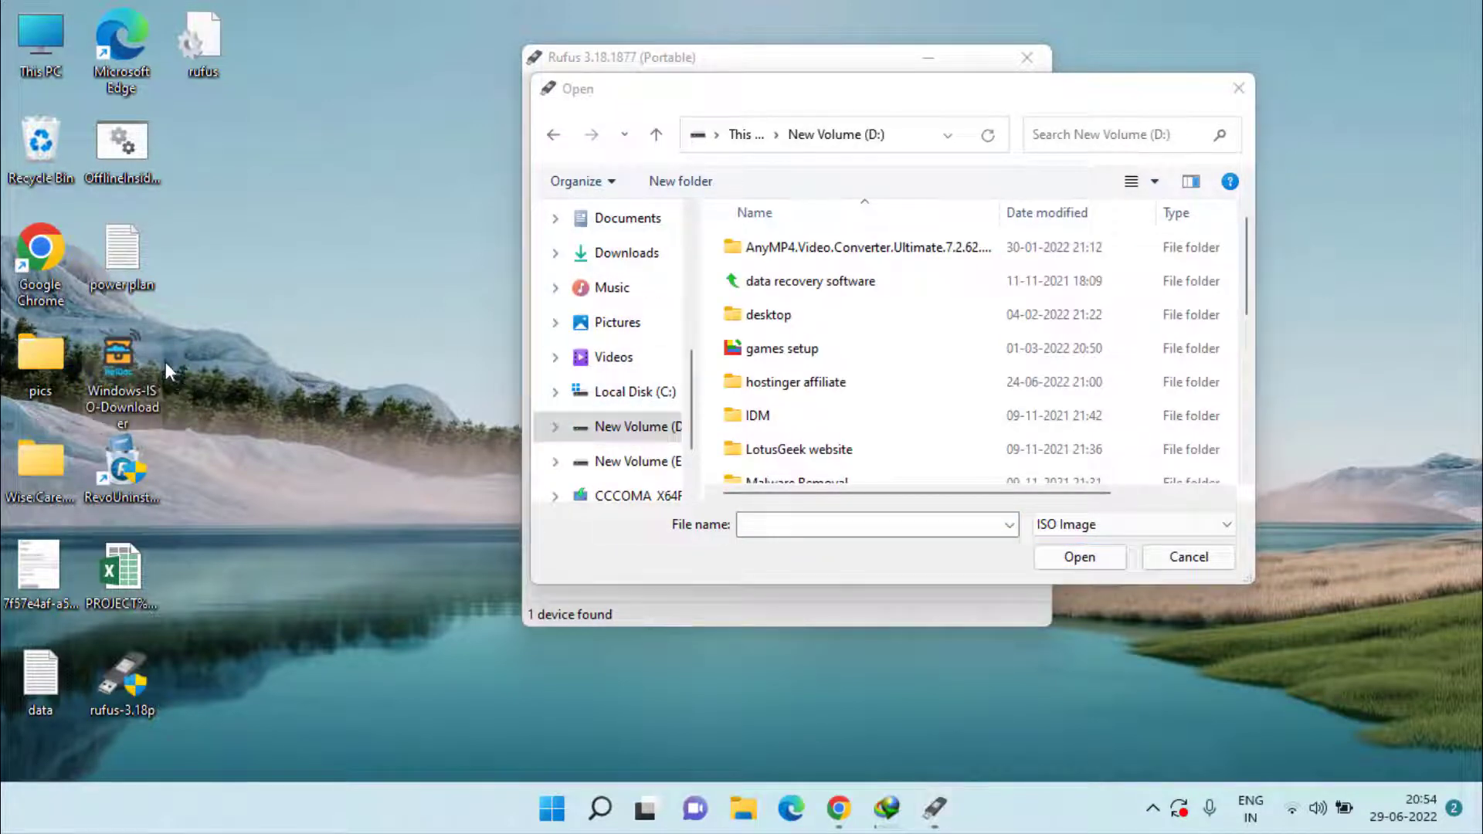
{"action": "double_click", "coordinate": [775, 474]}
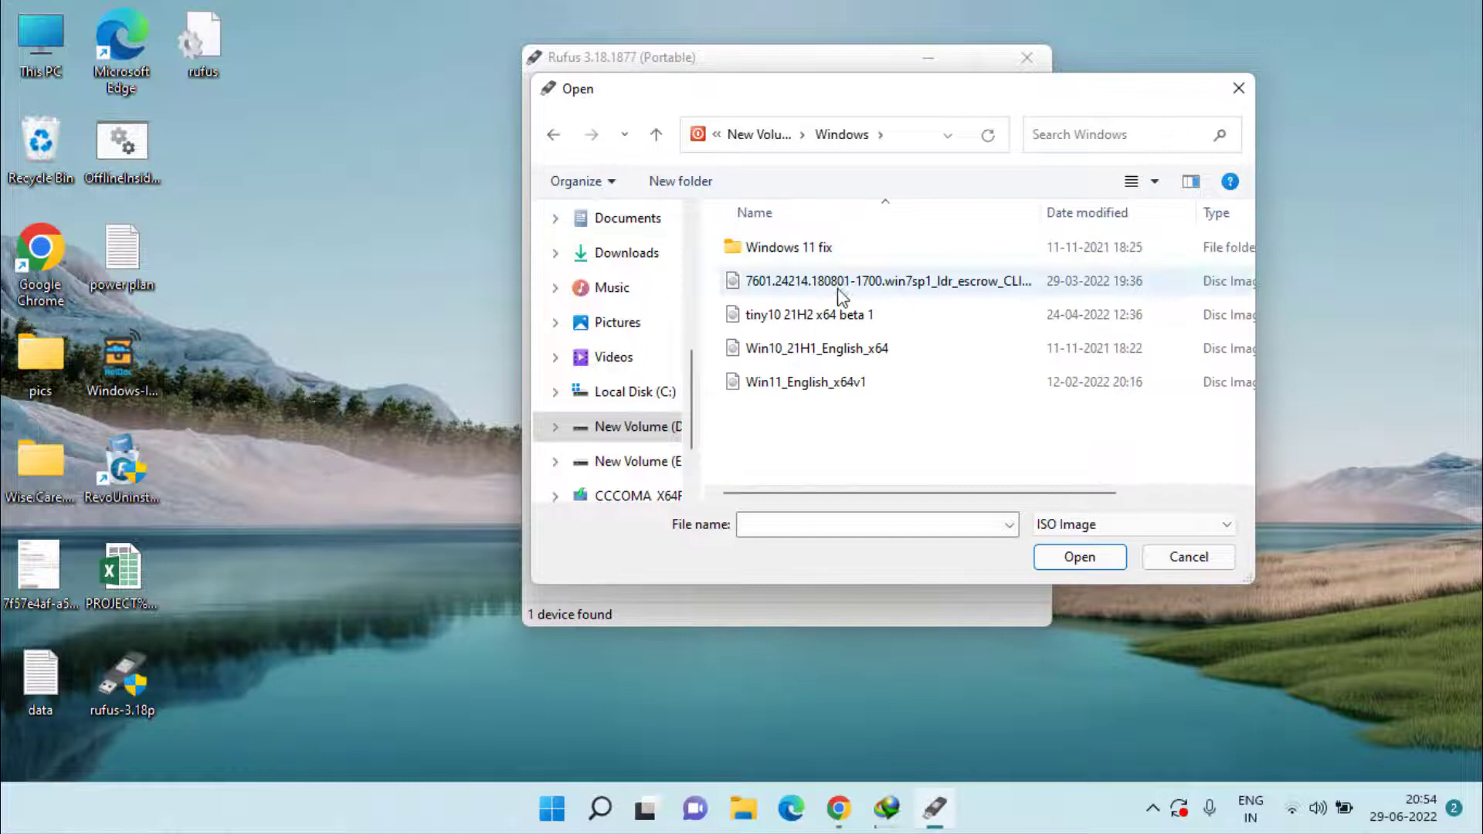
{"action": "left_click", "coordinate": [806, 351]}
{"action": "double_click", "coordinate": [807, 353]}
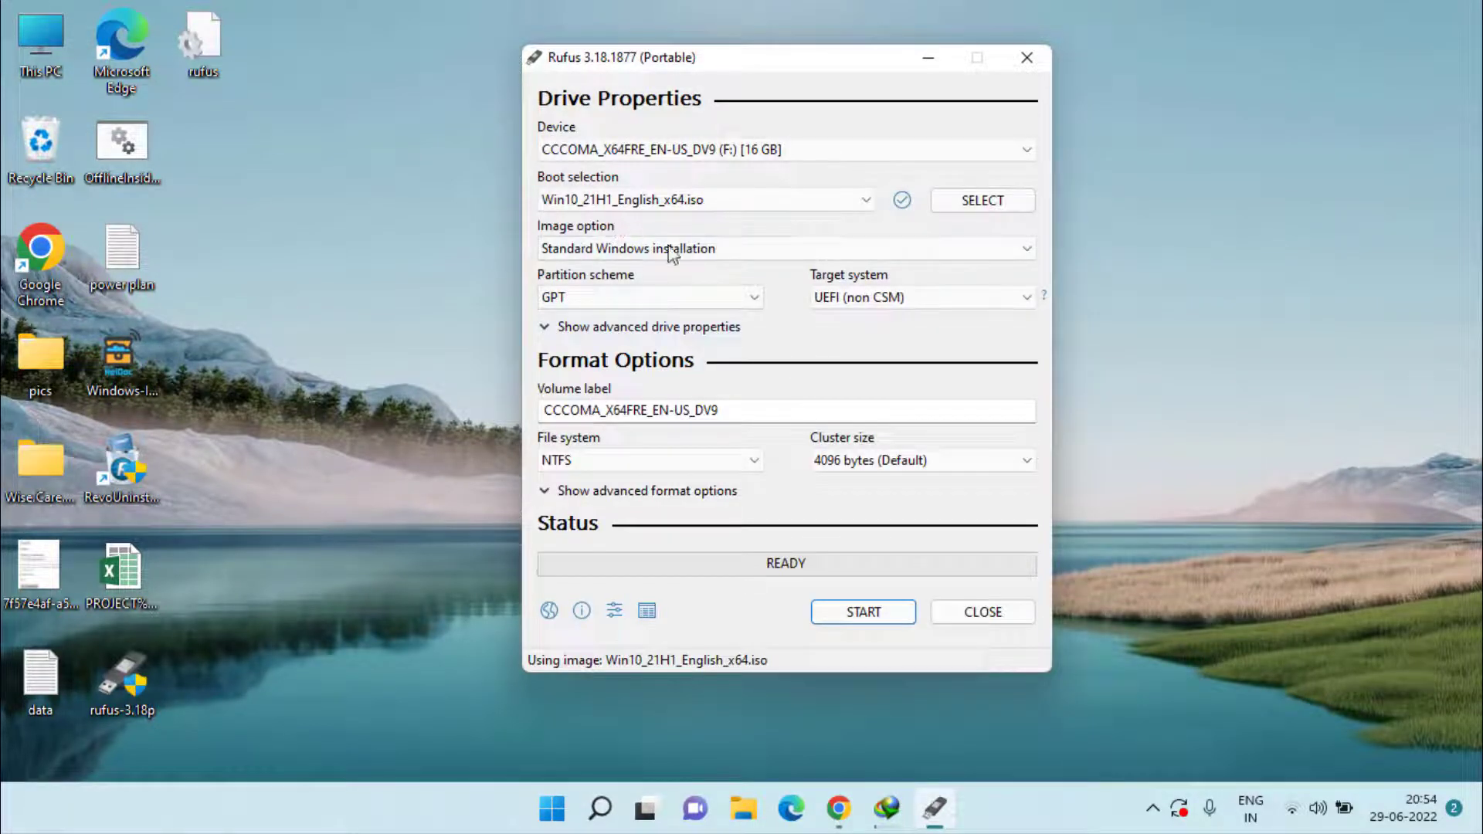
Step: Set the Rufus partition scheme to MBR
{"action": "mouse_move", "coordinate": [730, 249]}
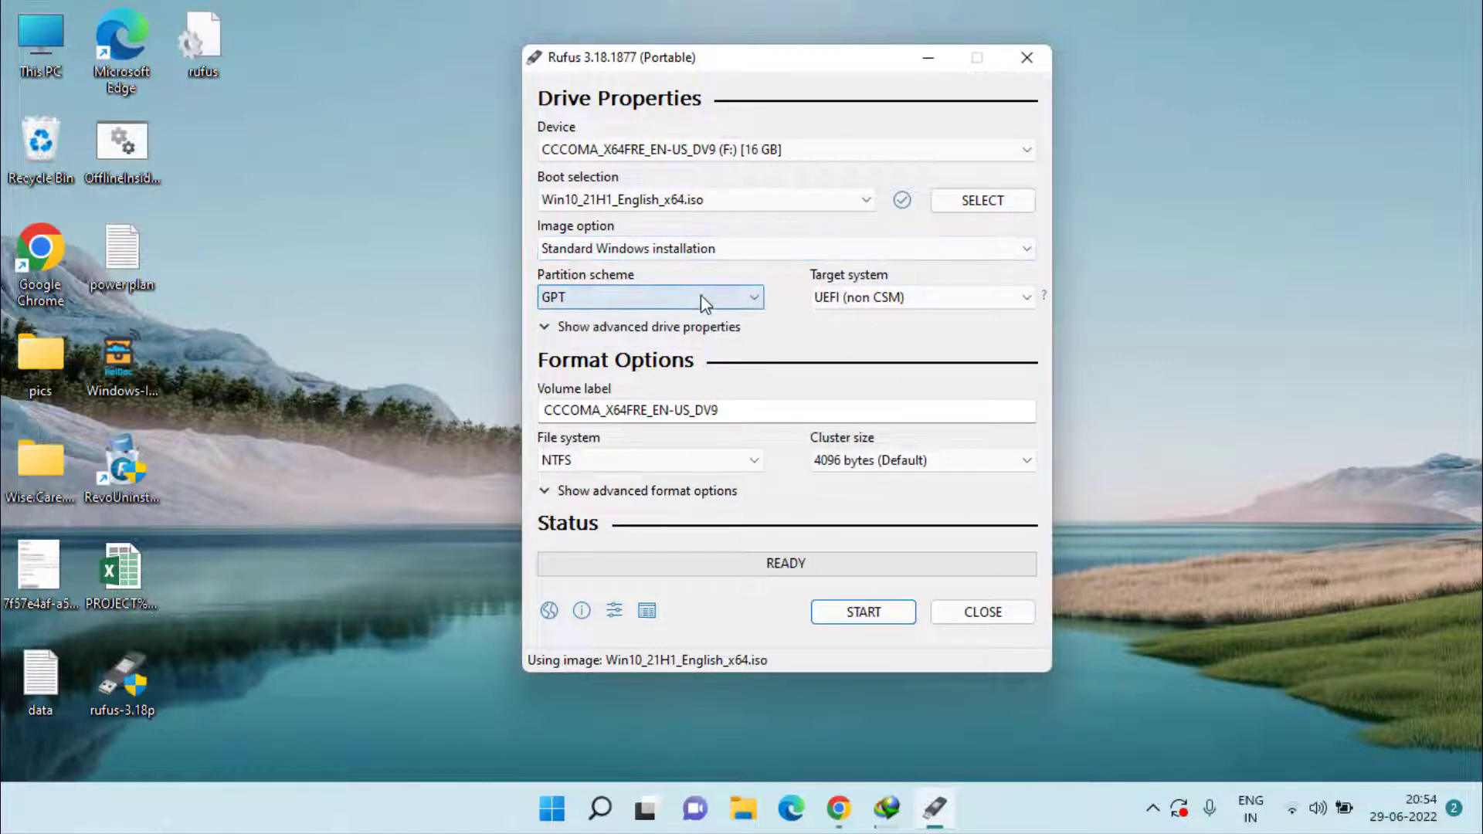
{"action": "left_click", "coordinate": [704, 303]}
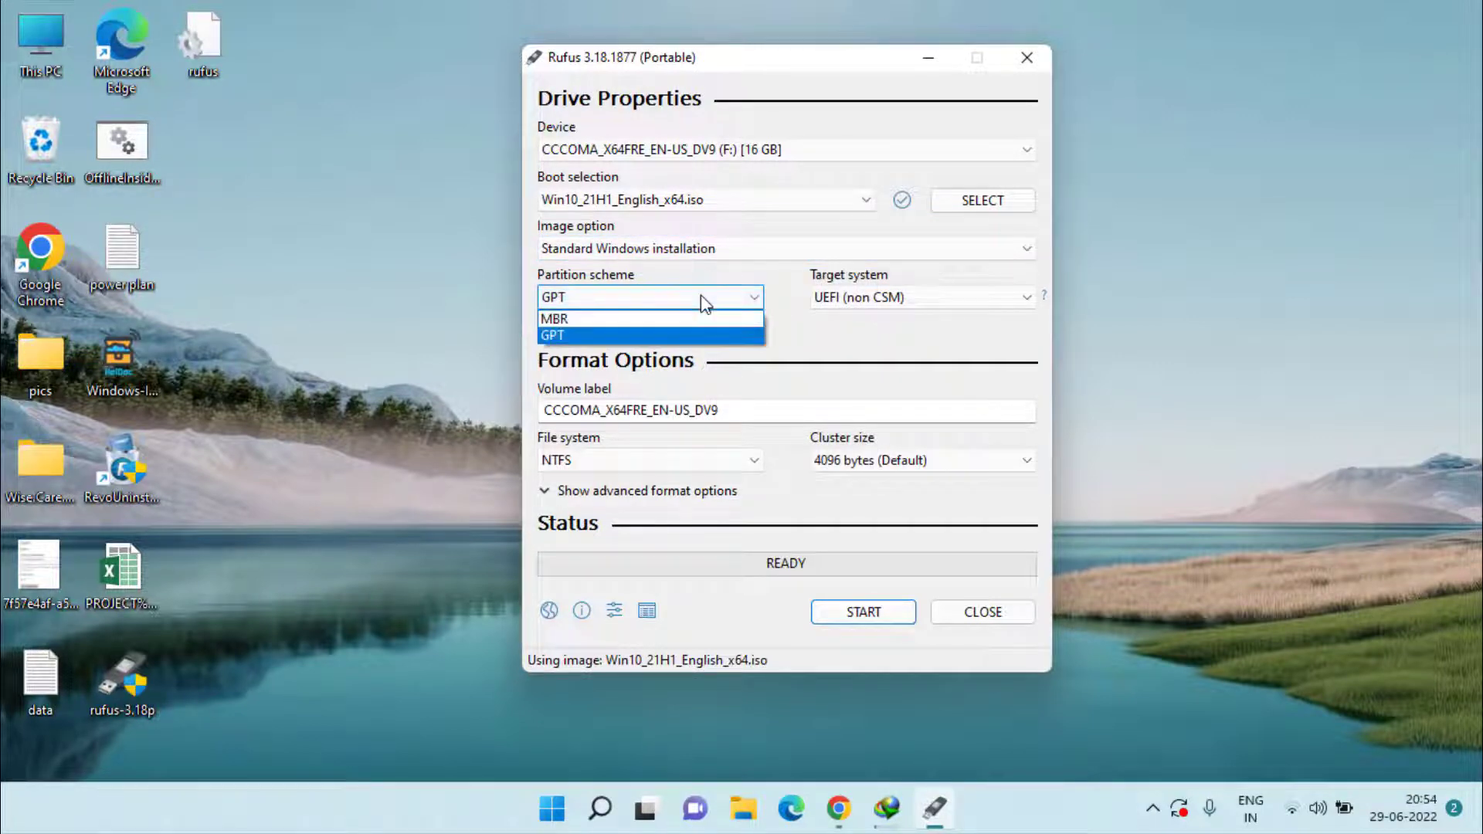
{"action": "left_click", "coordinate": [563, 320]}
Step: Run msinfo32, confirm BIOS Mode reads Legacy, and bring Rufus back to the front
{"action": "key", "text": "super+r"}
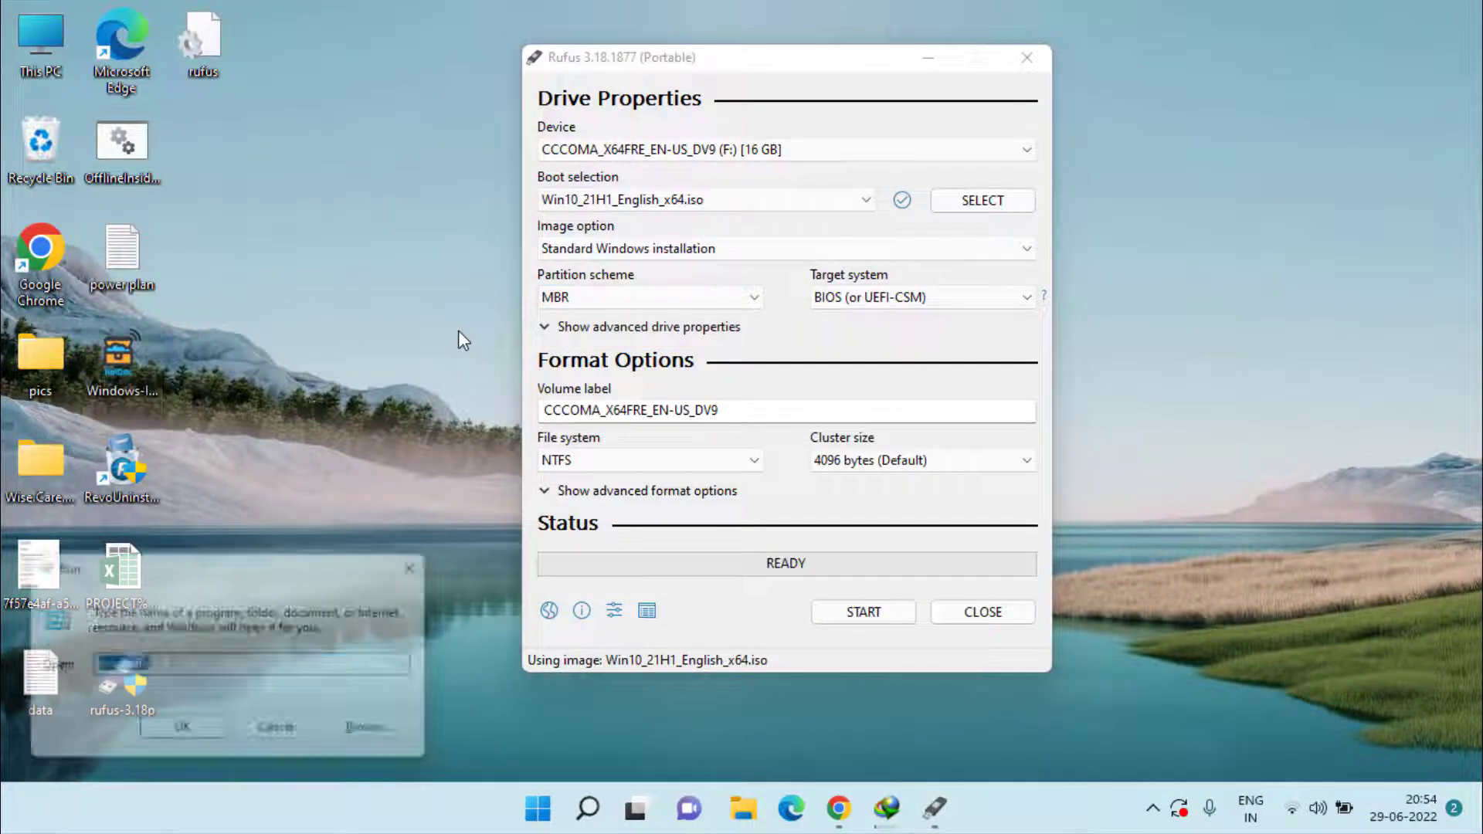
{"action": "type", "text": "msinfo32"}
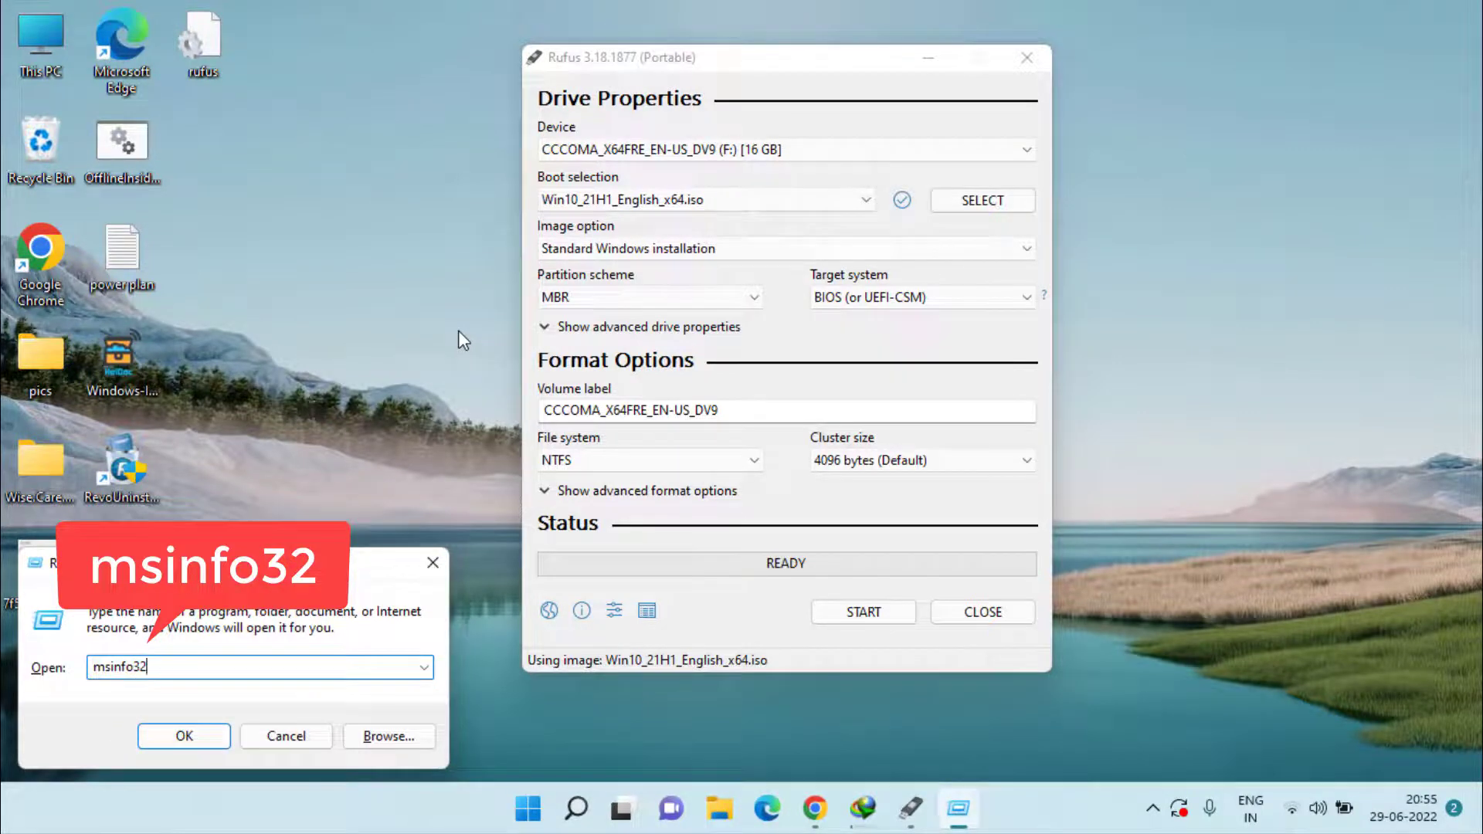
{"action": "key", "text": "Return"}
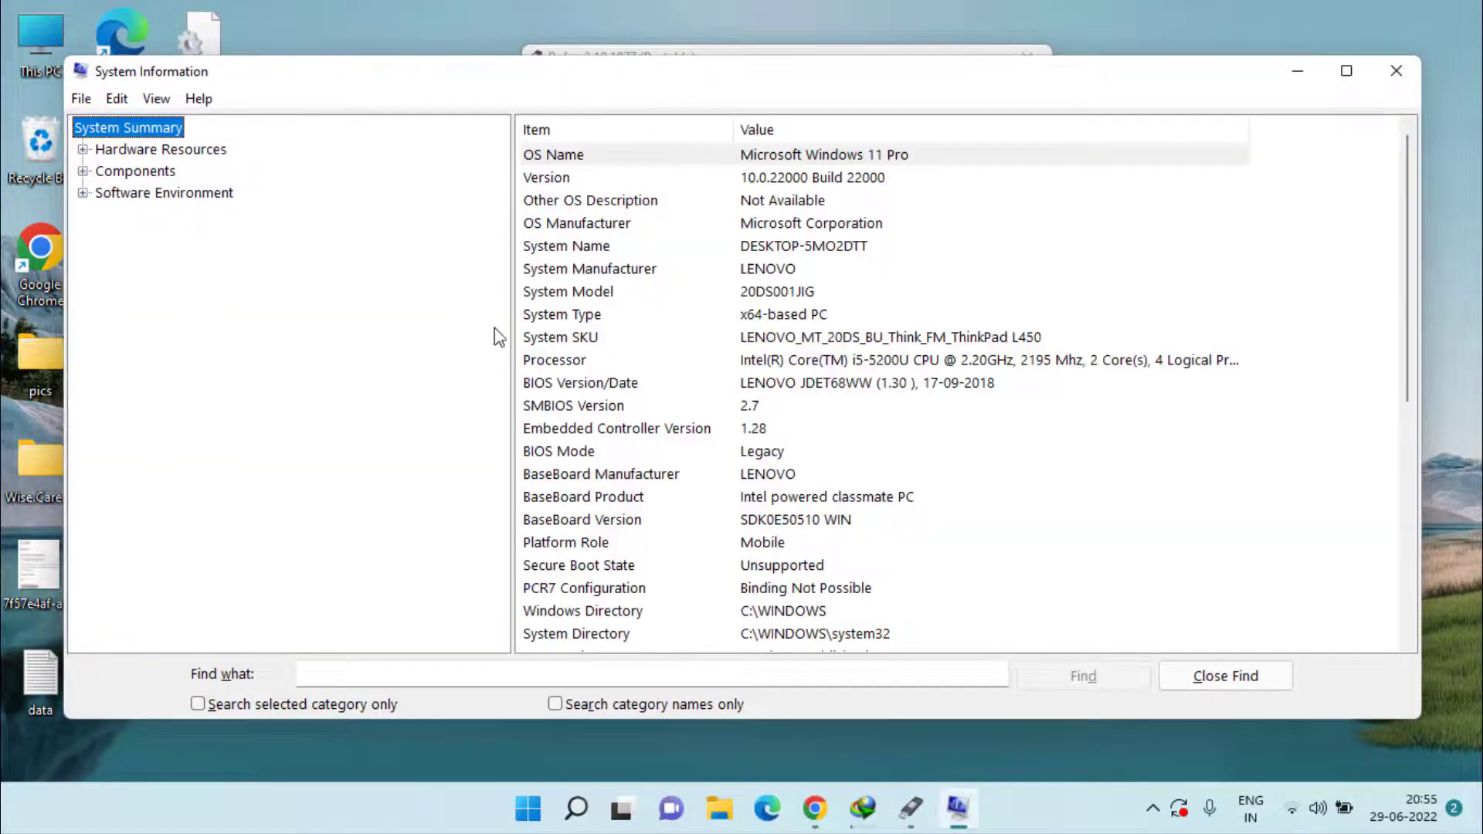
{"action": "left_click", "coordinate": [576, 456]}
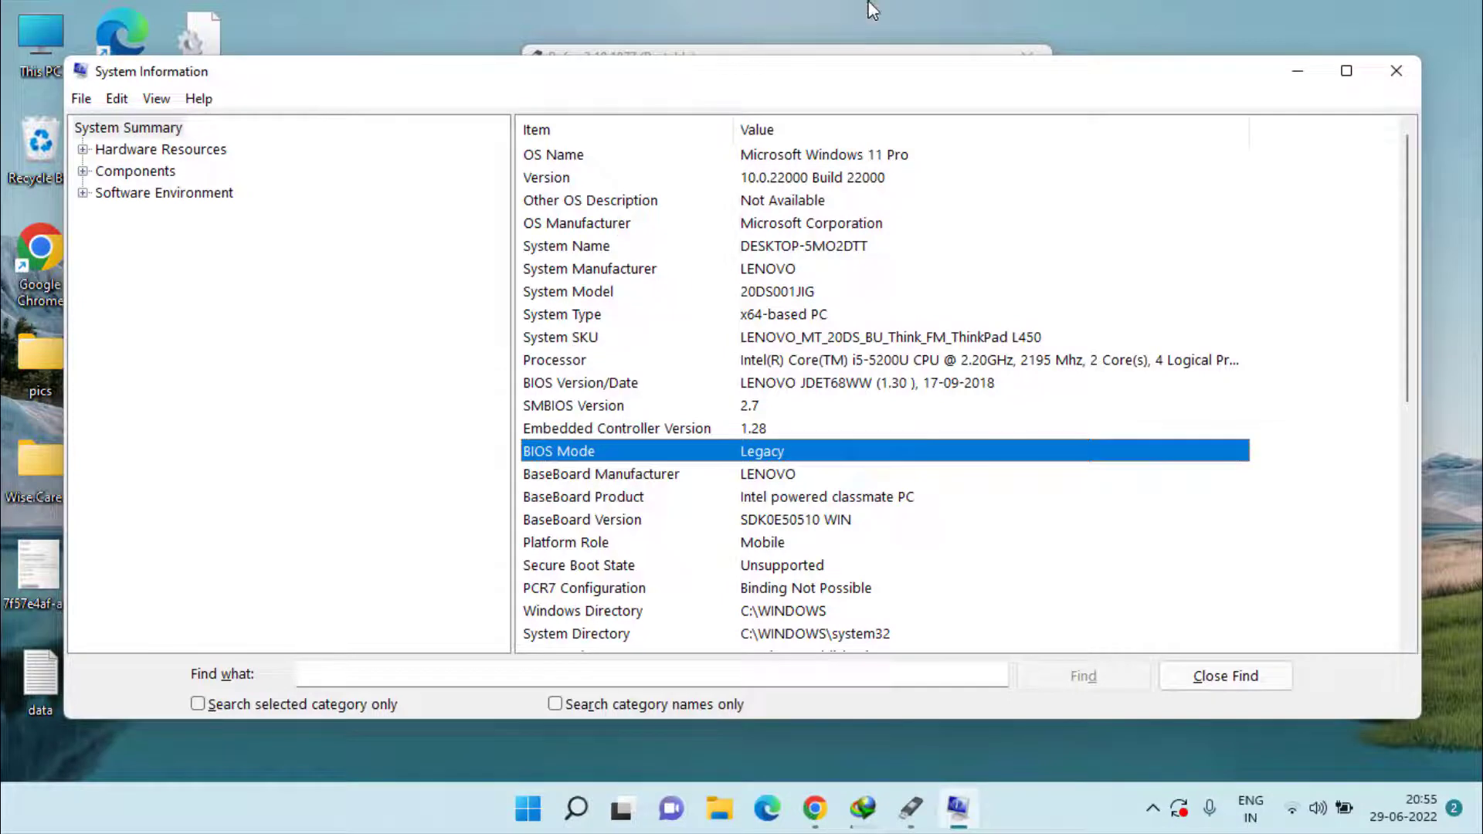
{"action": "left_click", "coordinate": [881, 54]}
Step: Move Rufus over System Information, switch the partition scheme to GPT, and close System Information
{"action": "left_click_drag", "start_coordinate": [854, 72], "coordinate": [1179, 80]}
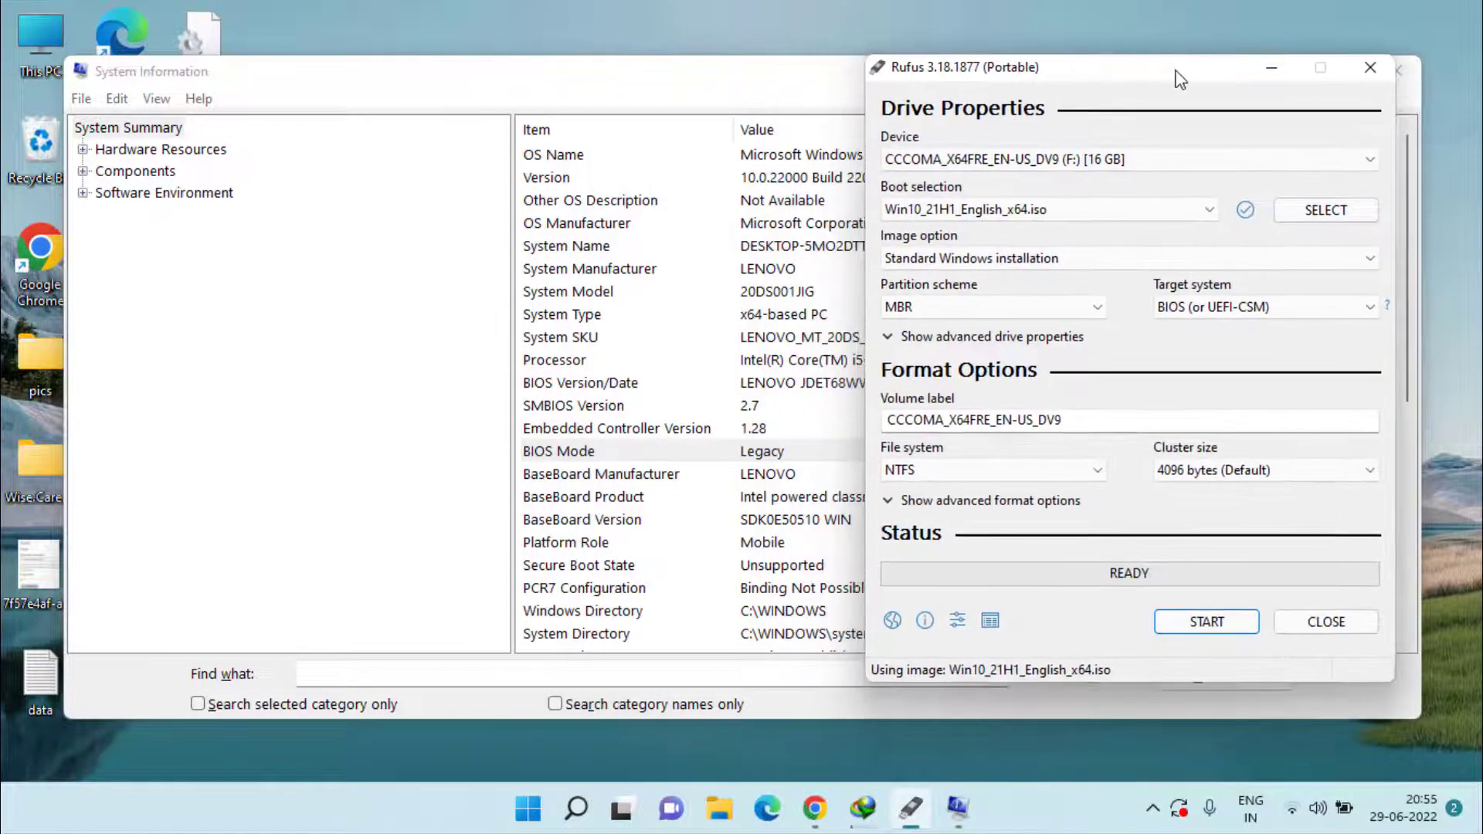
{"action": "left_click", "coordinate": [934, 308]}
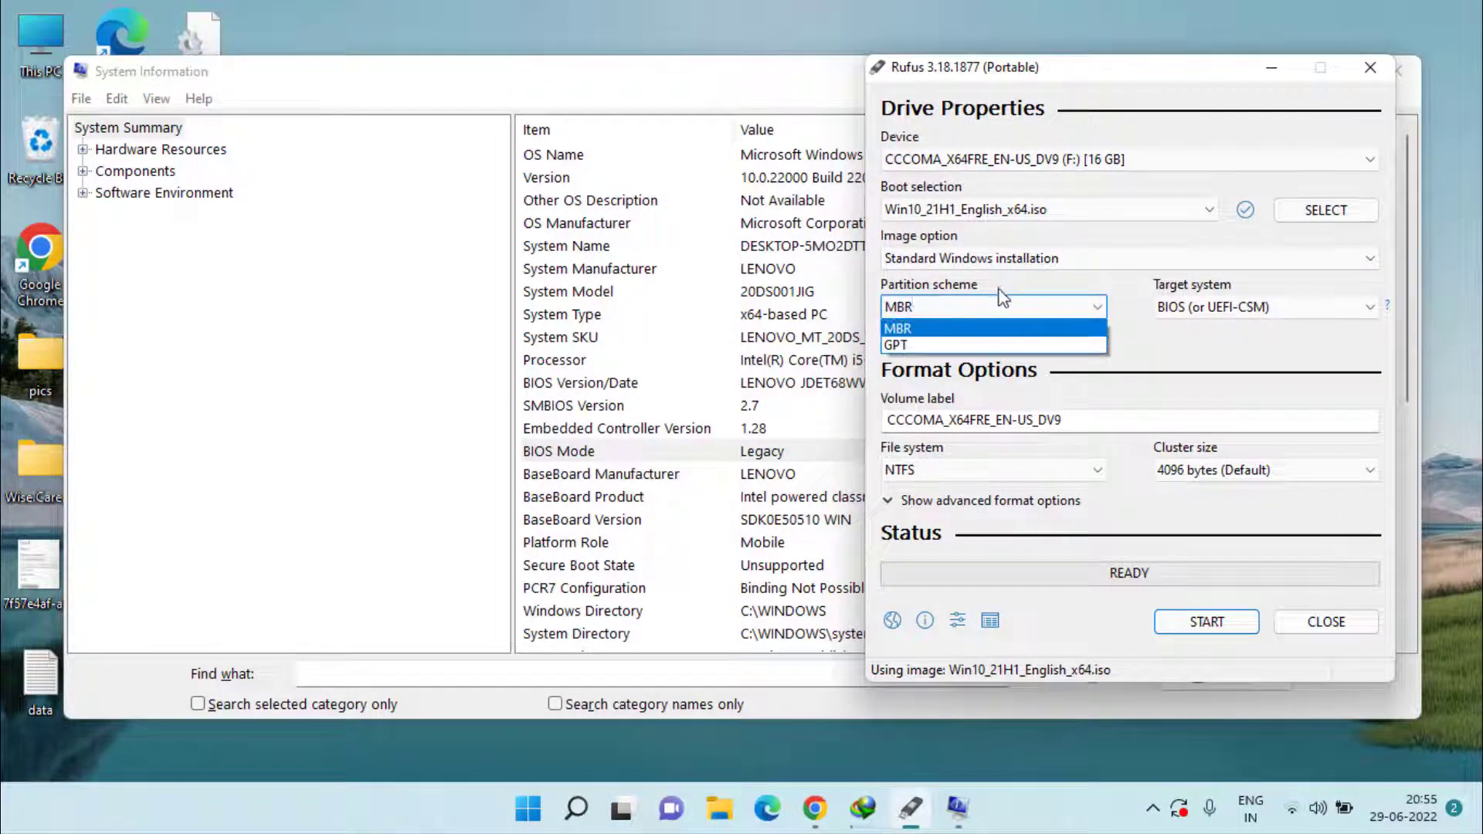
{"action": "left_click", "coordinate": [931, 329]}
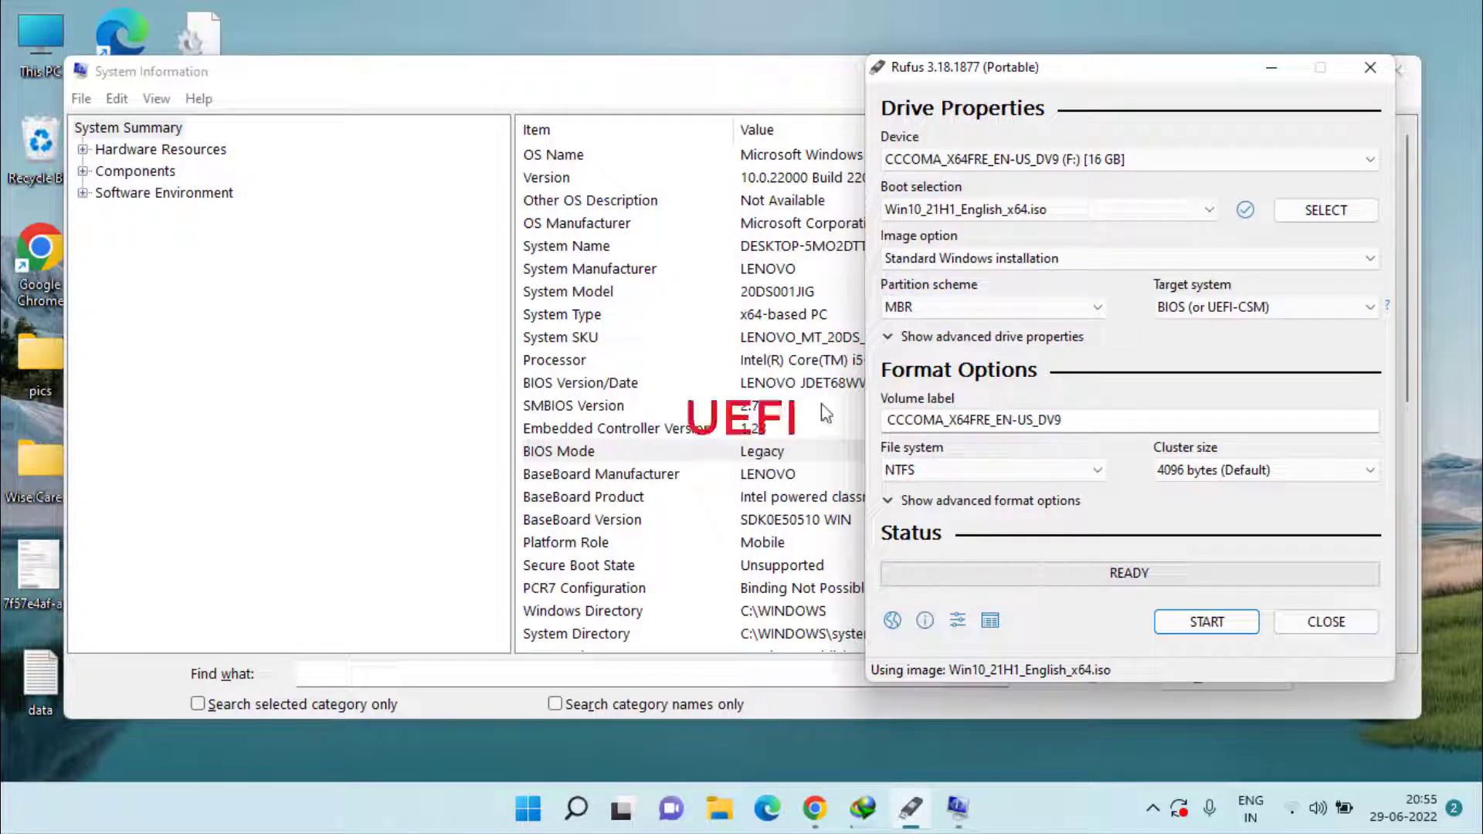
{"action": "left_click", "coordinate": [976, 309]}
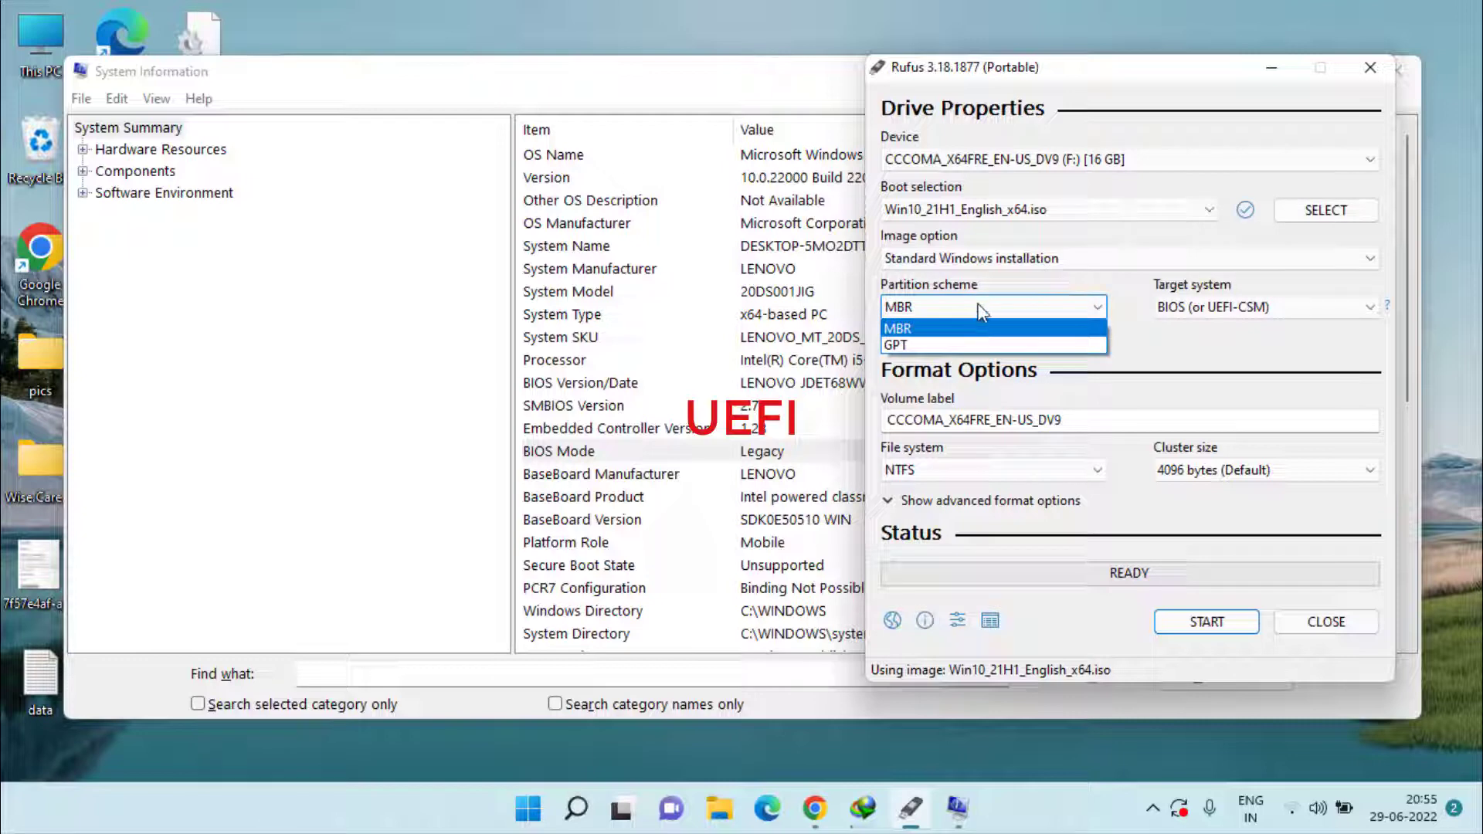
{"action": "left_click", "coordinate": [912, 347]}
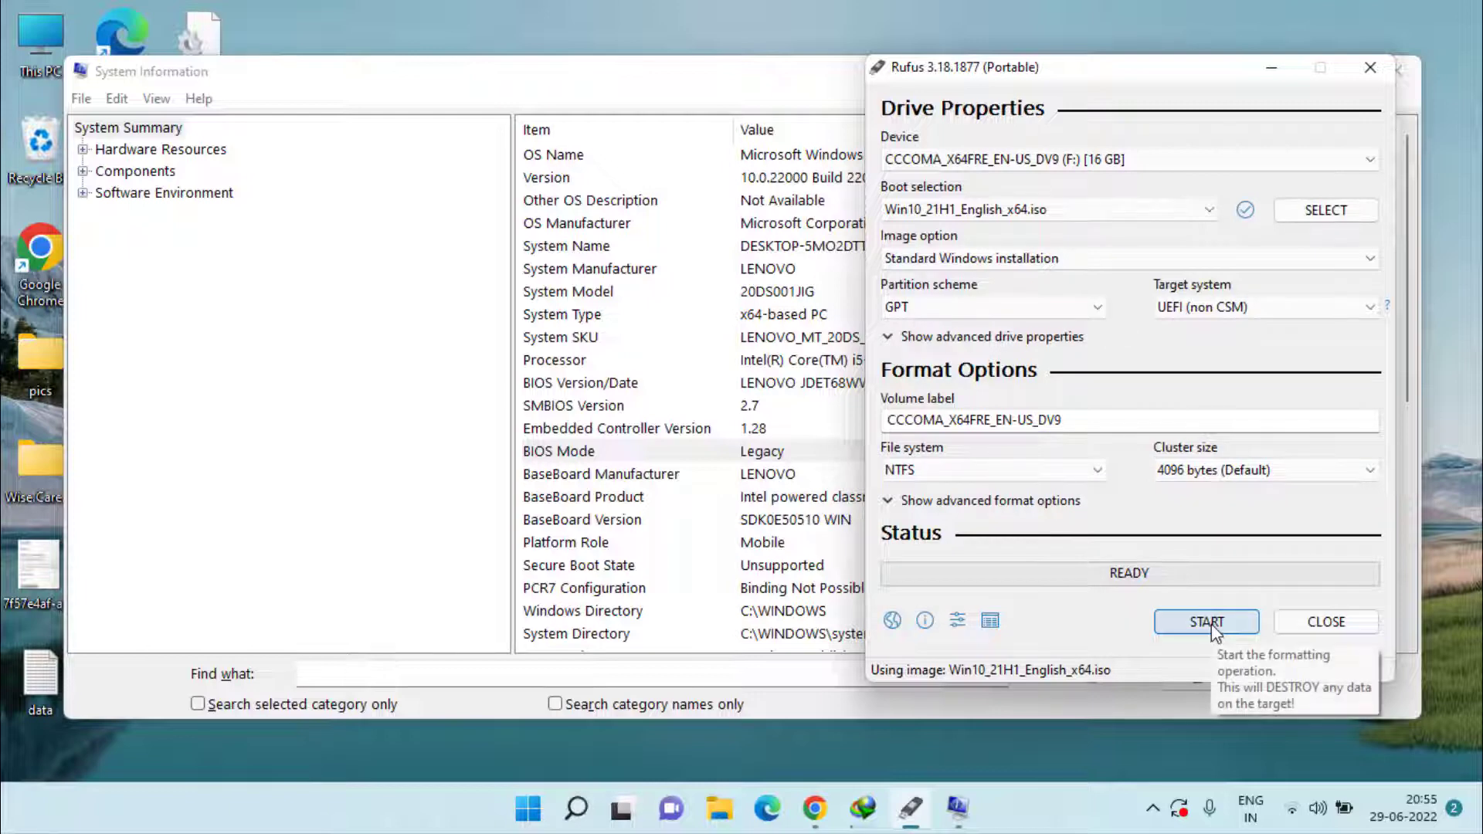
{"action": "left_click", "coordinate": [590, 73]}
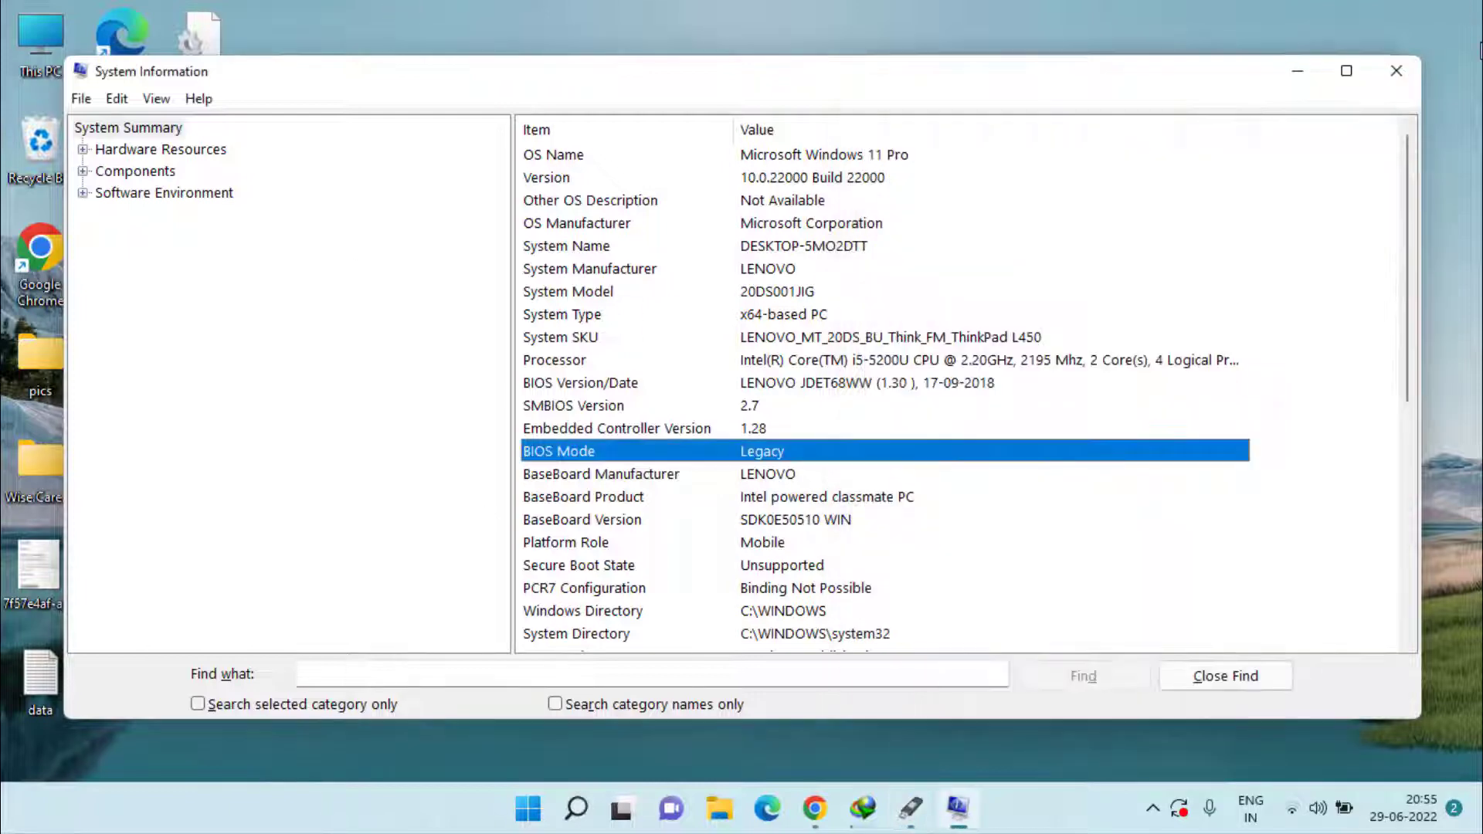
{"action": "left_click", "coordinate": [1399, 80]}
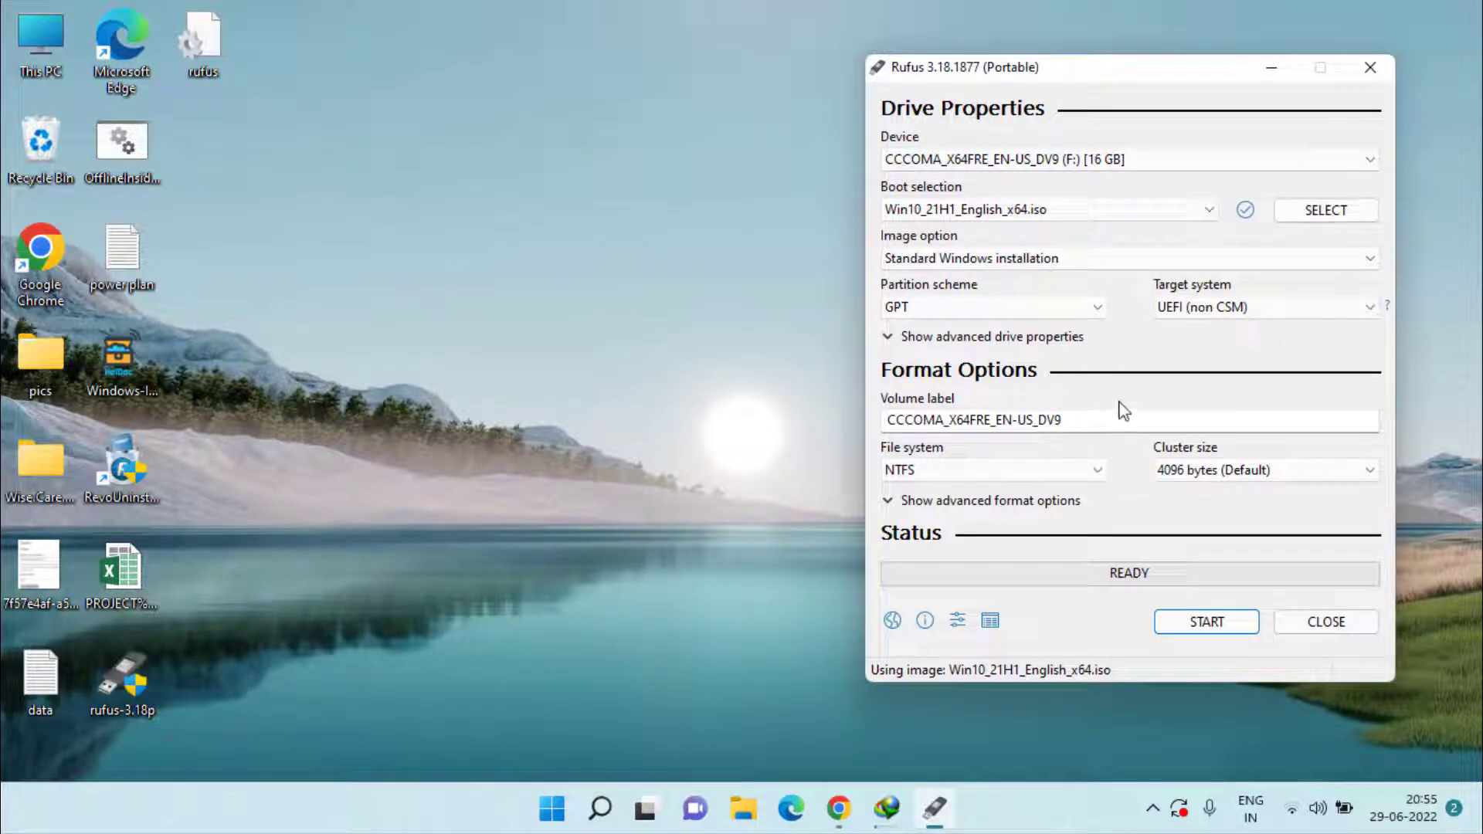
{"action": "left_click", "coordinate": [1326, 622]}
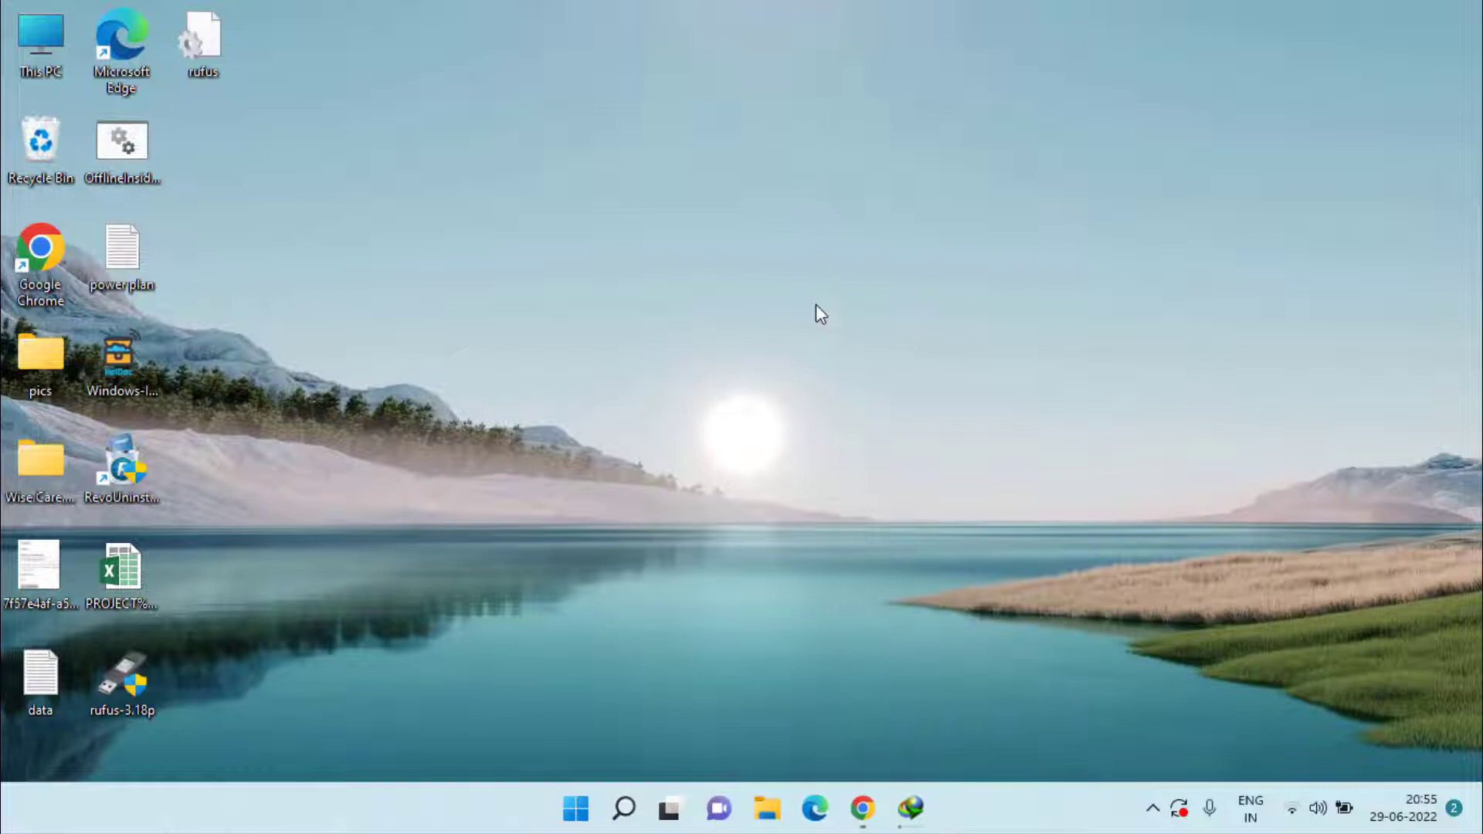